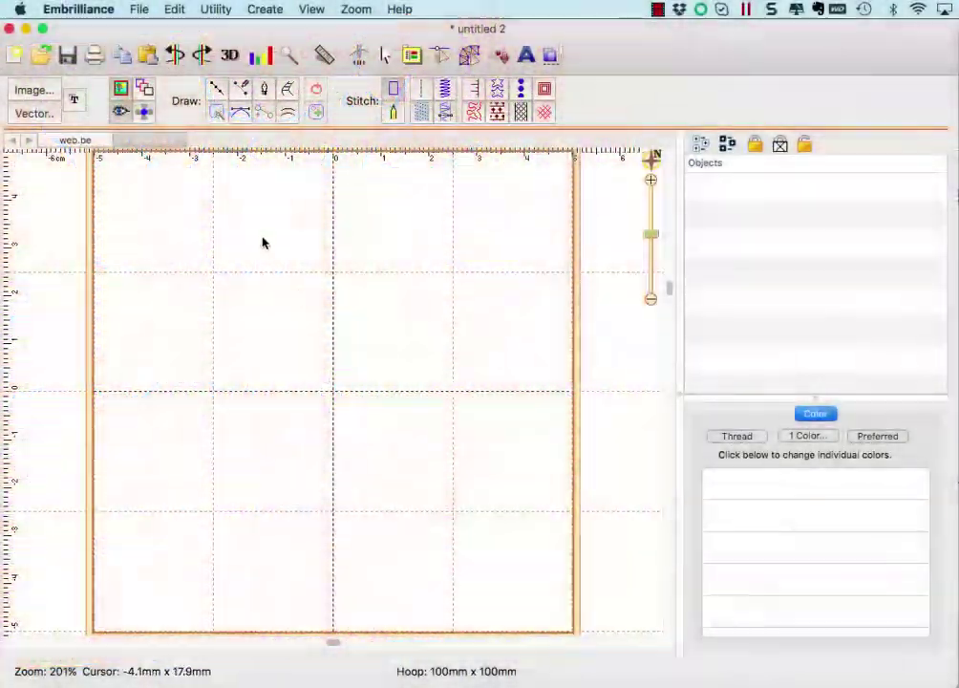
Draw a straight vertical line up from the hoop centre
click(283, 206)
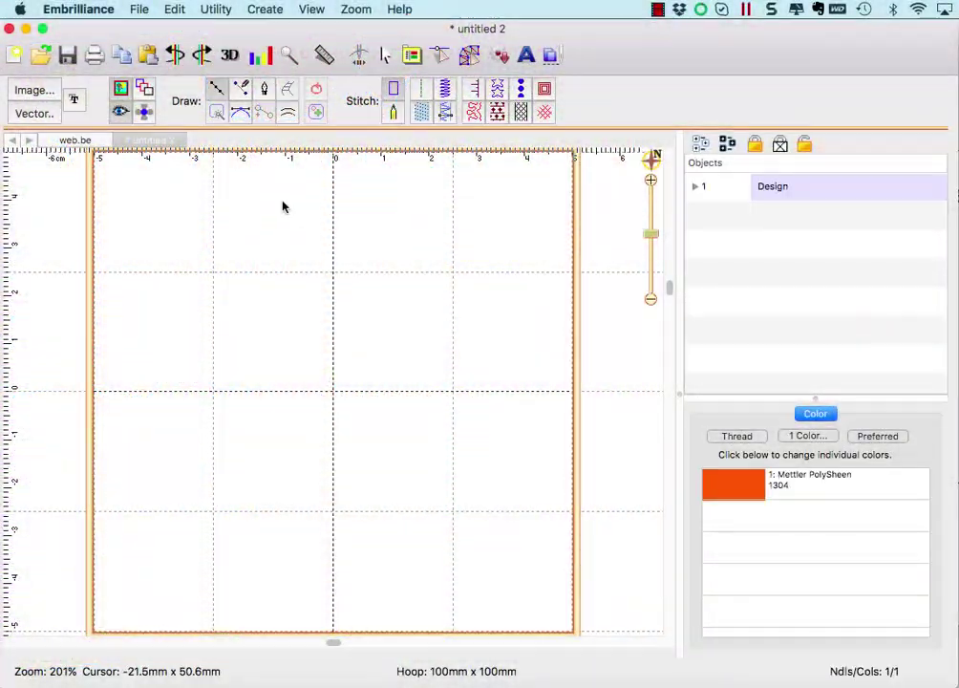
click(332, 387)
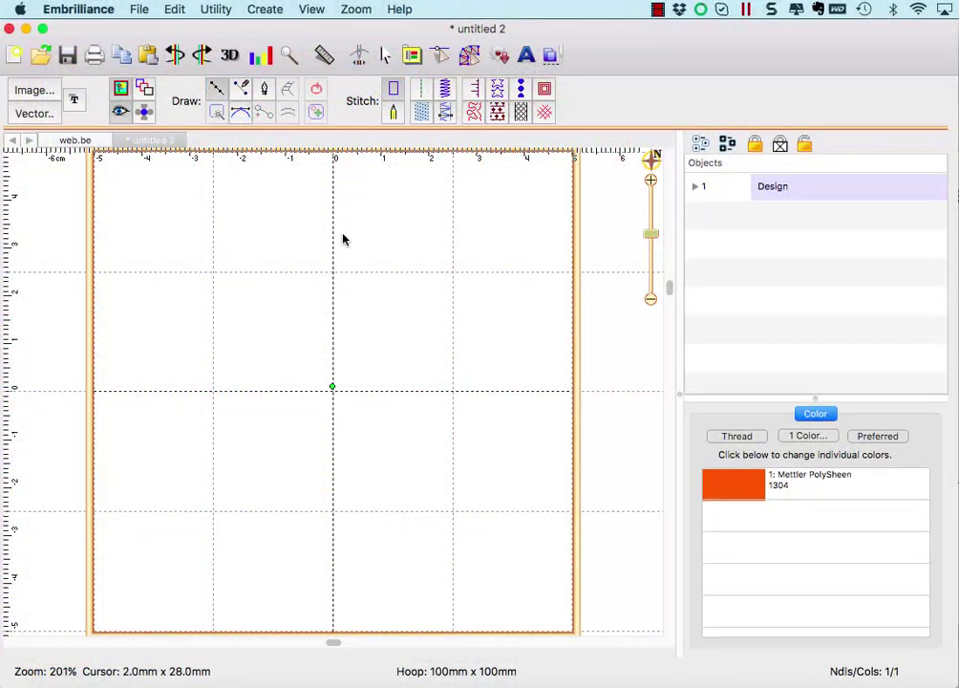
click(332, 175)
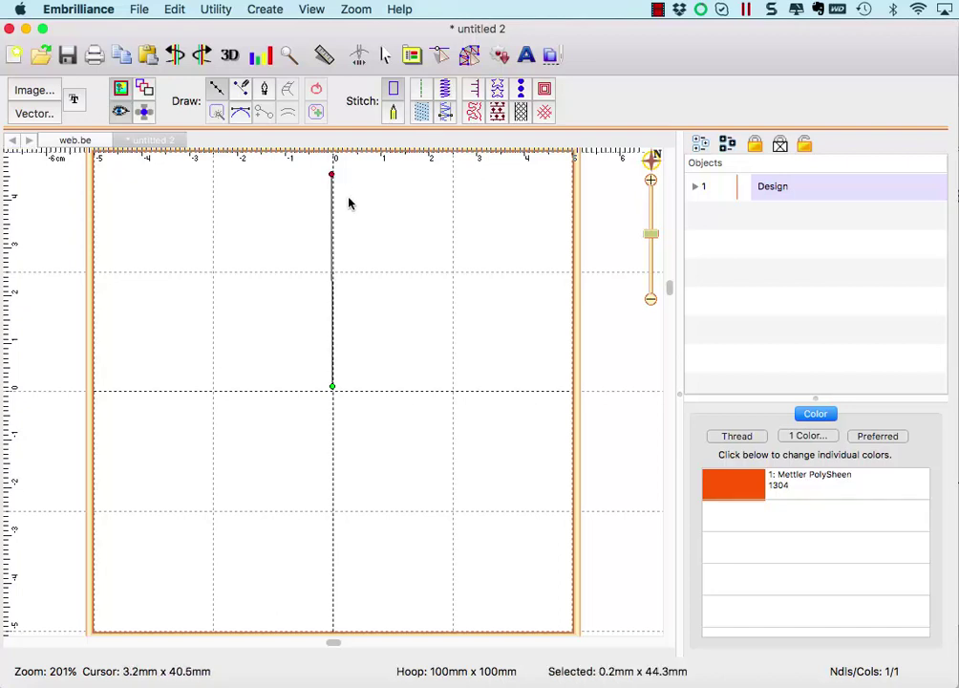
key(Return)
Draw two short straight branches extending right from the vertical line
click(216, 91)
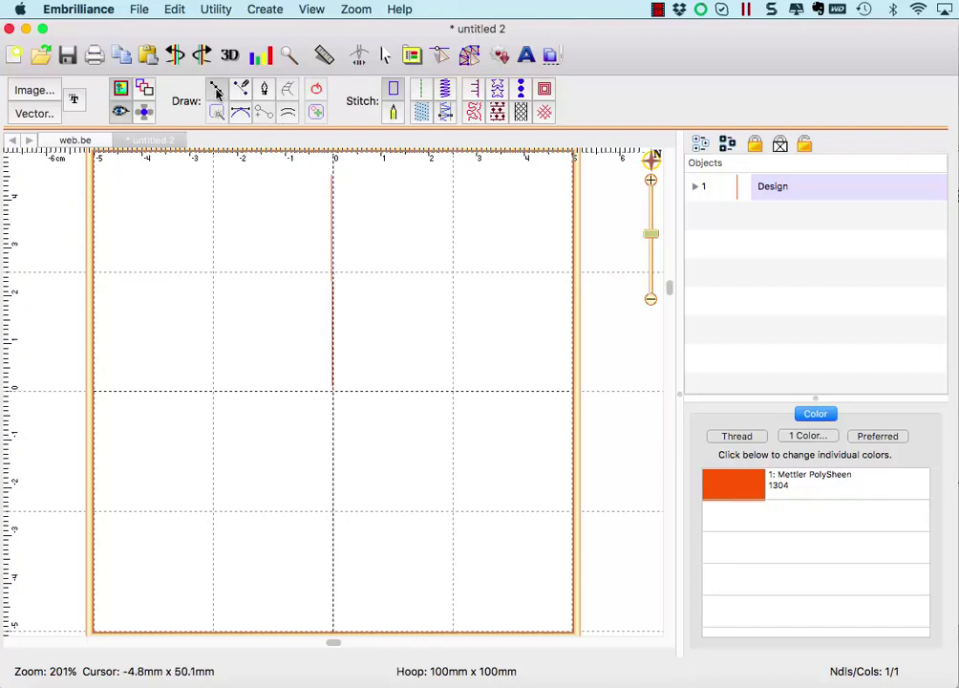
click(332, 329)
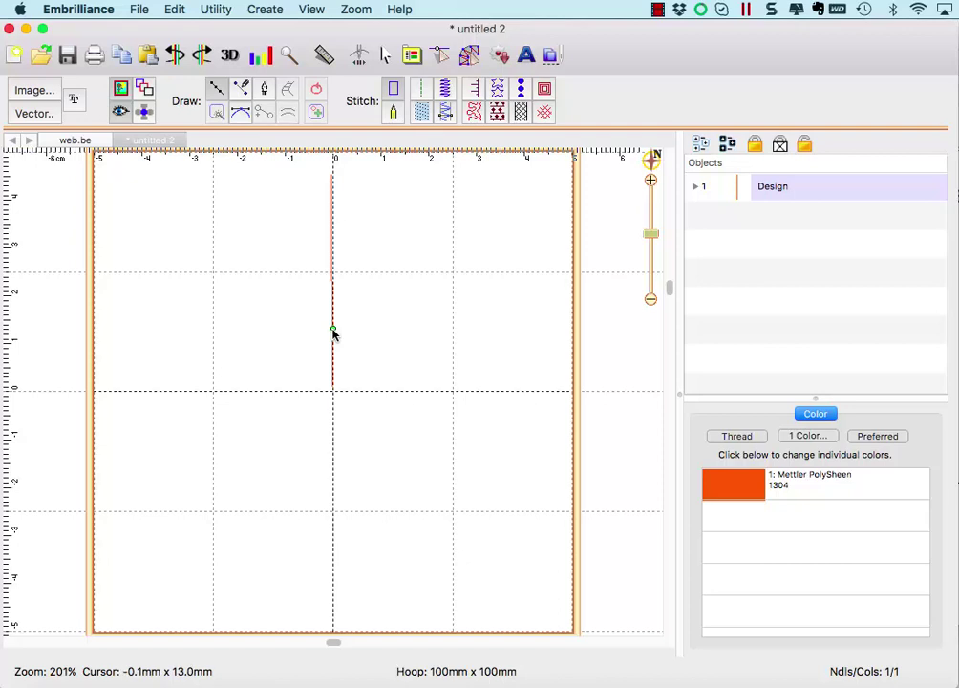
click(378, 332)
key(Return)
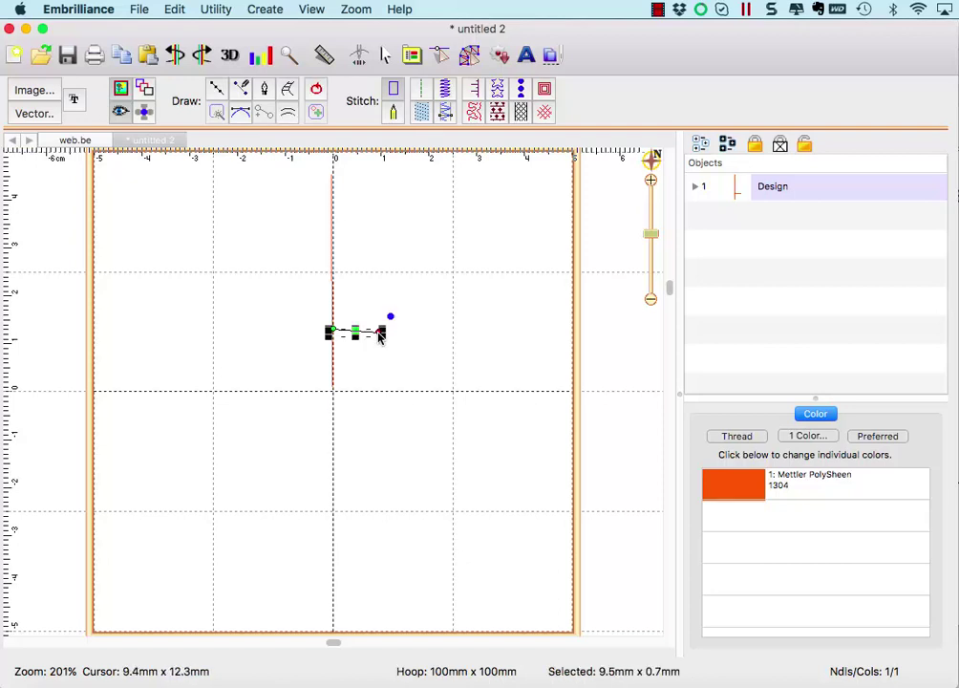
click(214, 89)
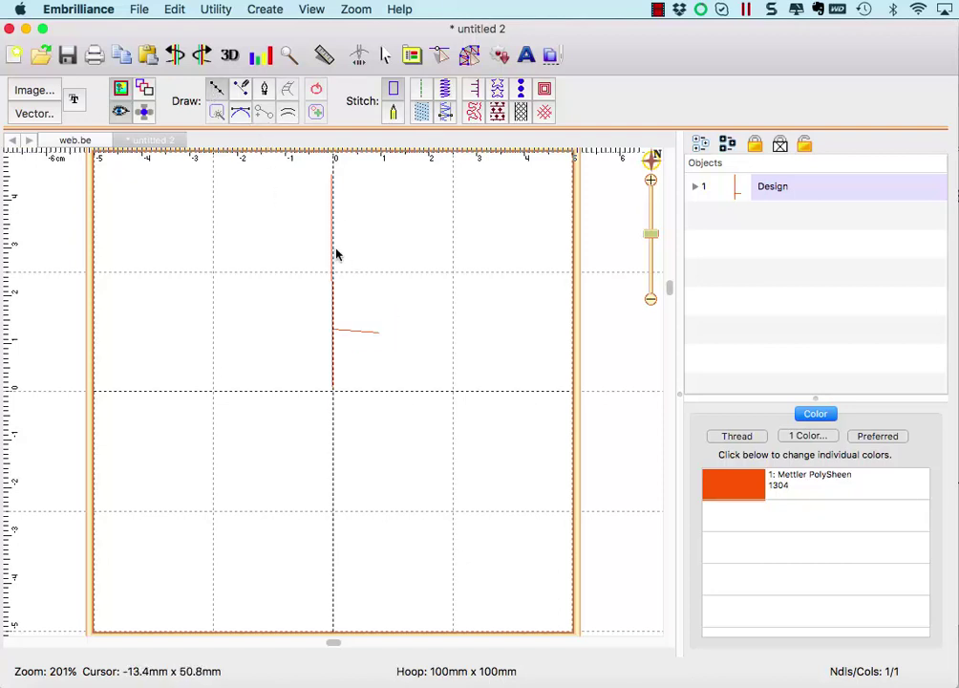
click(330, 255)
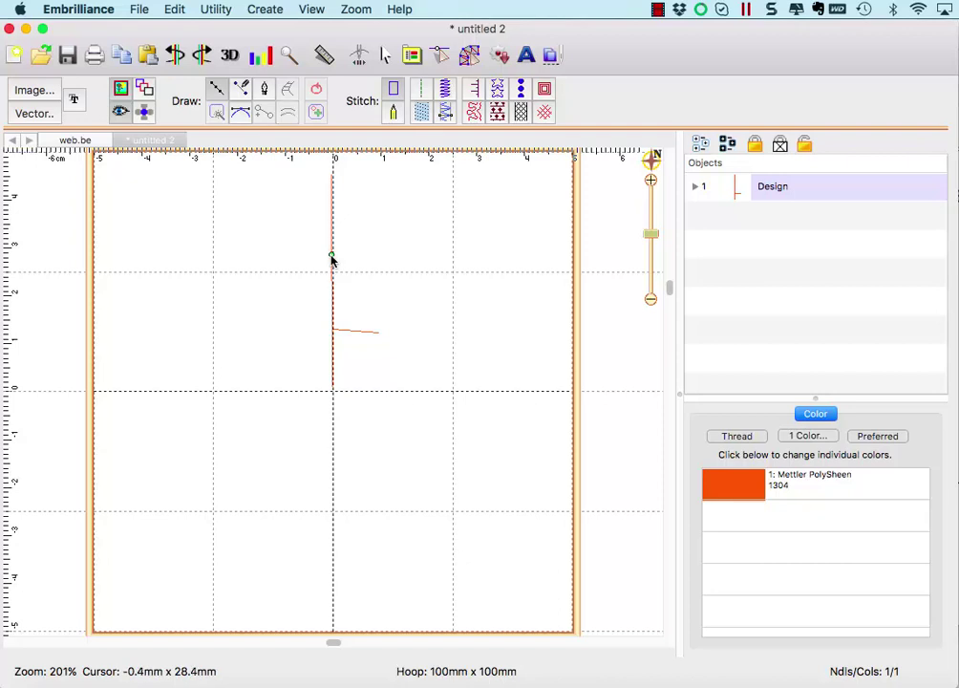
click(402, 255)
key(Return)
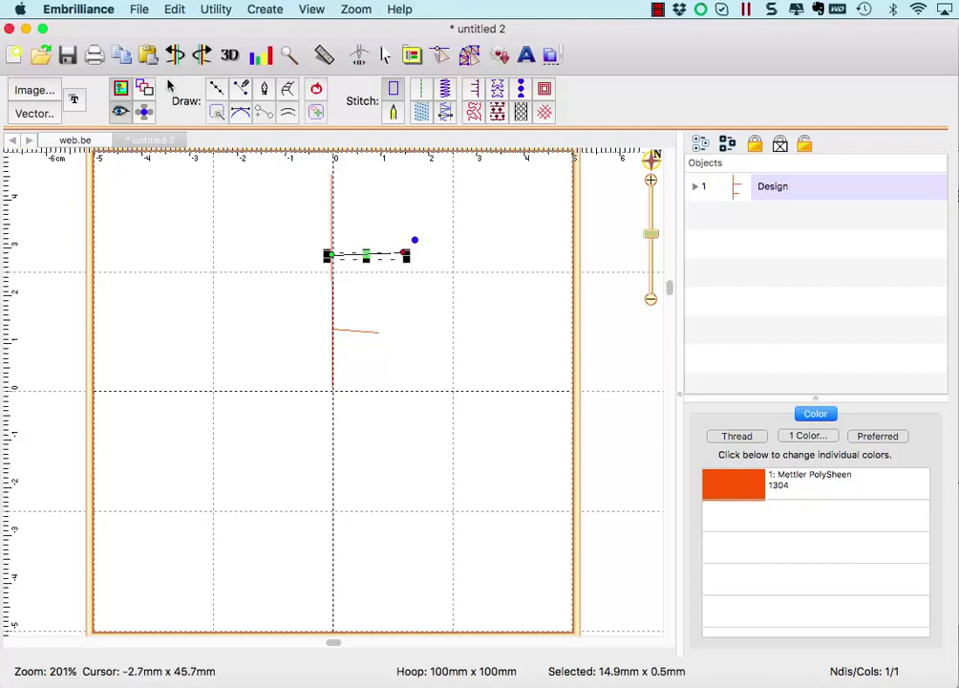
Add a slanted branch near the top, then expand the Design row and select it
click(217, 89)
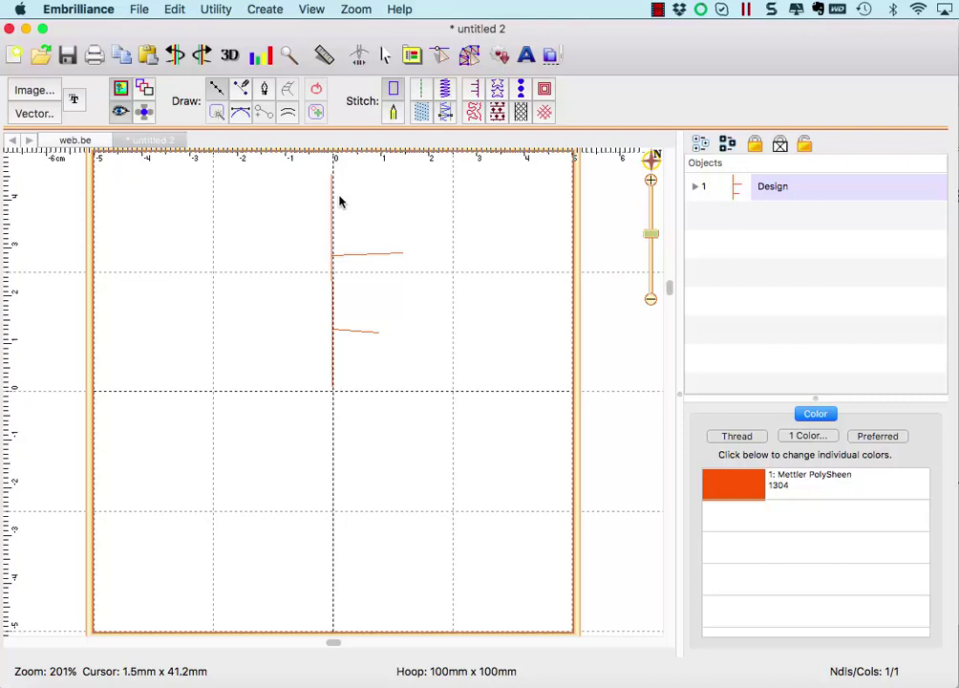
click(411, 212)
key(Return)
click(435, 252)
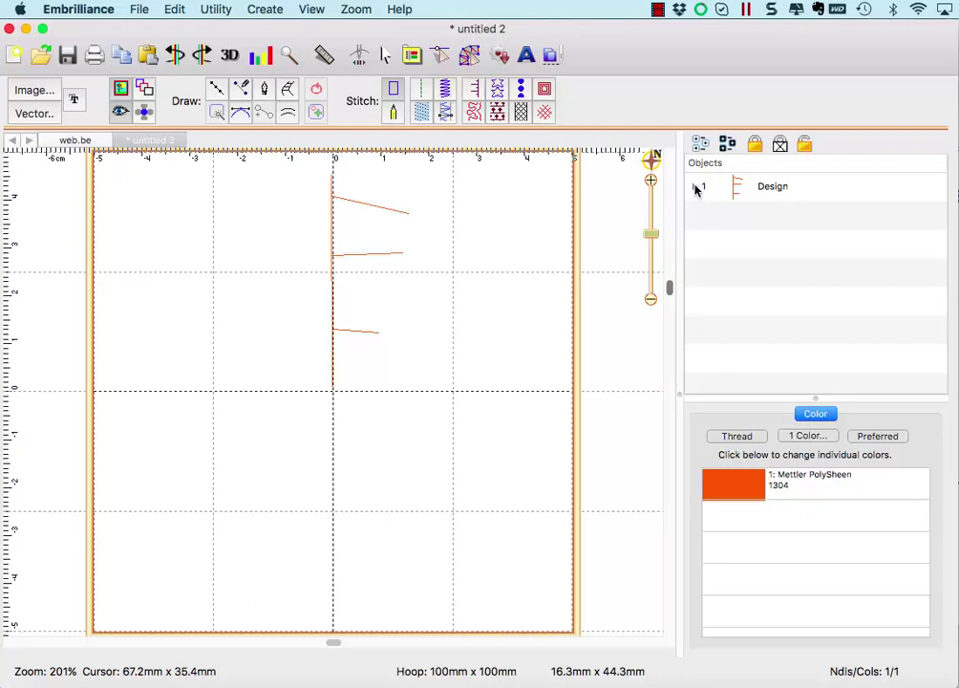
click(695, 187)
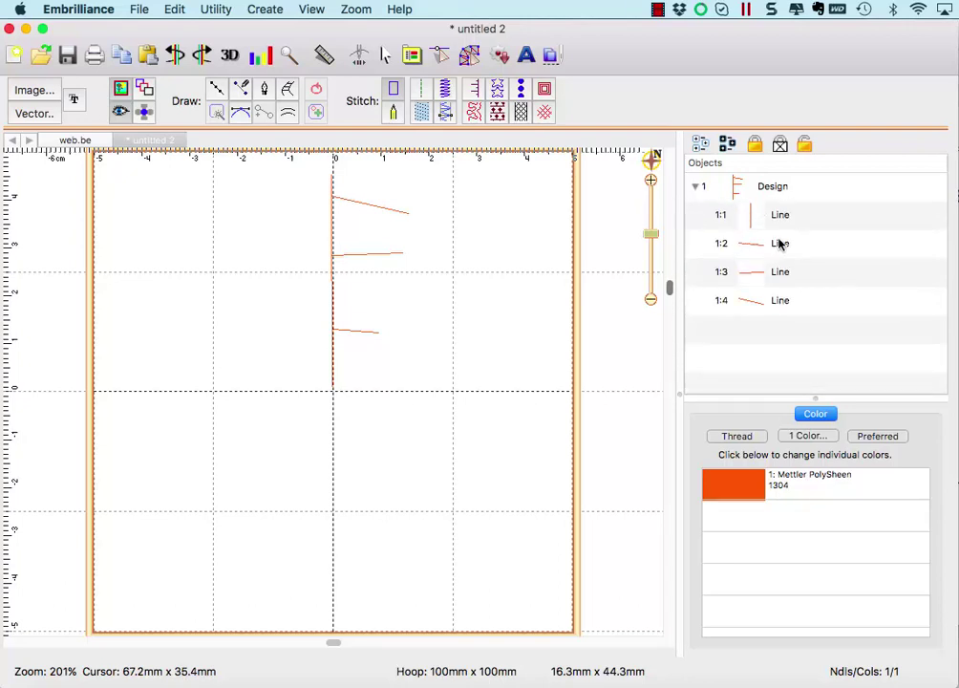
click(370, 209)
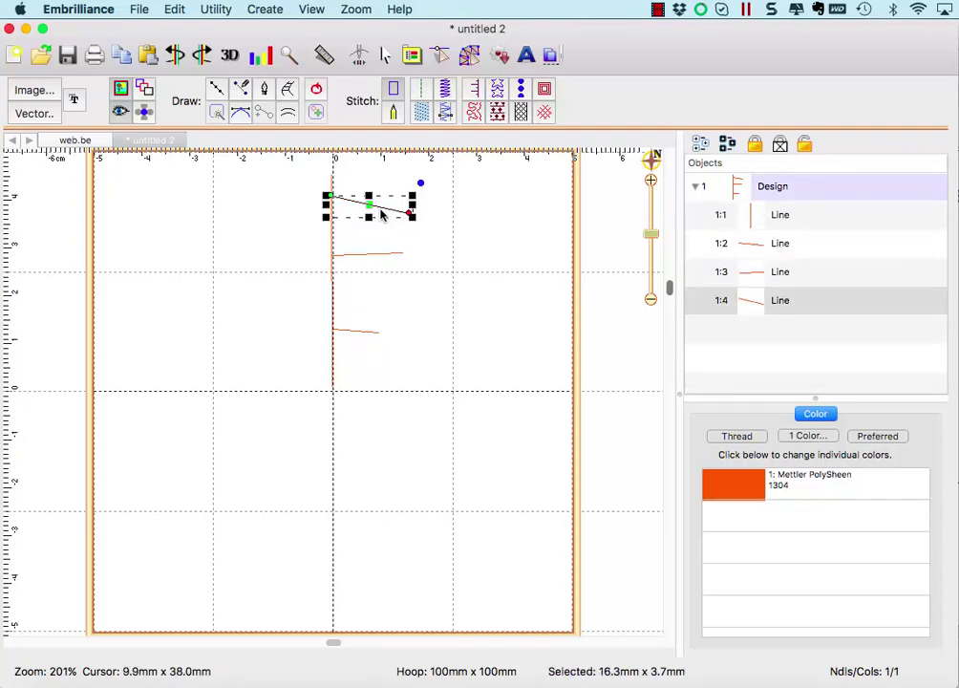
Drag the top, middle and lowest branches downward so each sags into a curve
drag(381, 211, 366, 285)
click(372, 256)
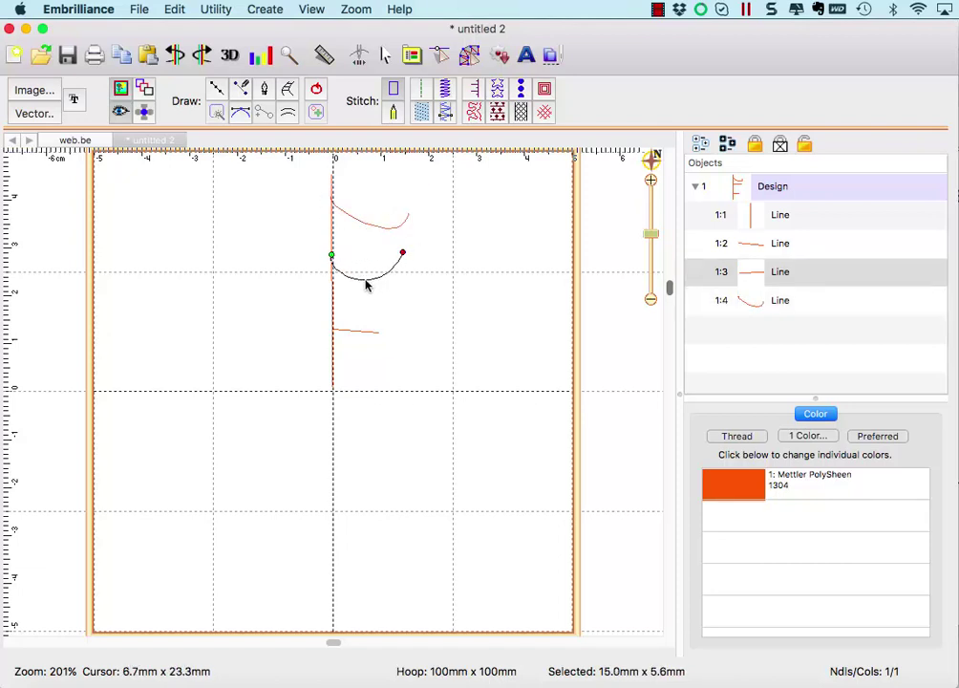
click(367, 335)
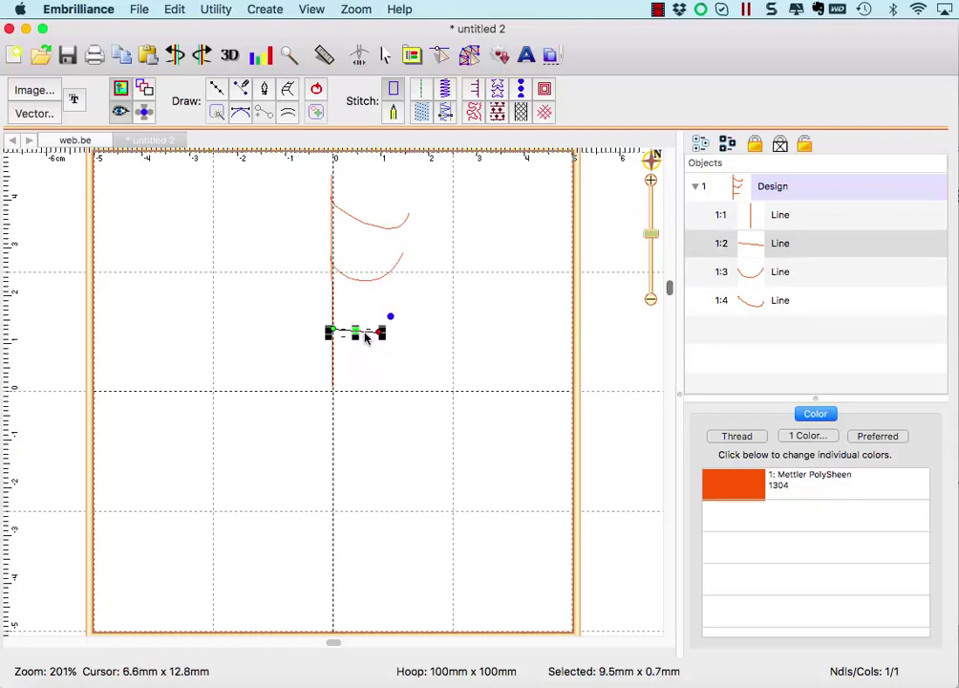
drag(371, 332, 359, 345)
click(412, 317)
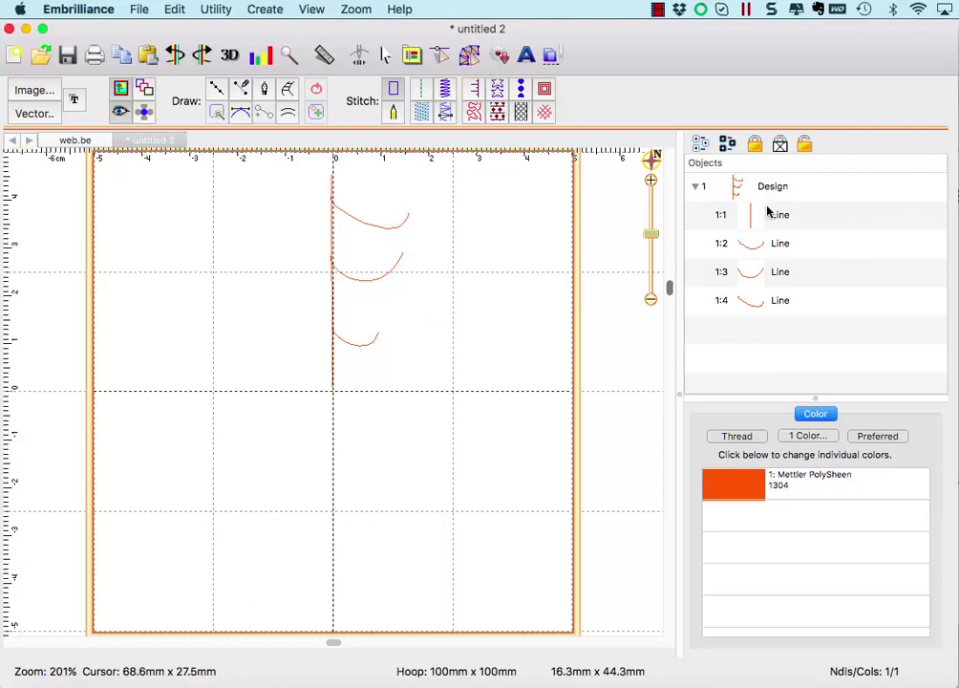
Convert all four lines of the Design to 2.5 mm, 3-pass Bean run stitches
click(767, 194)
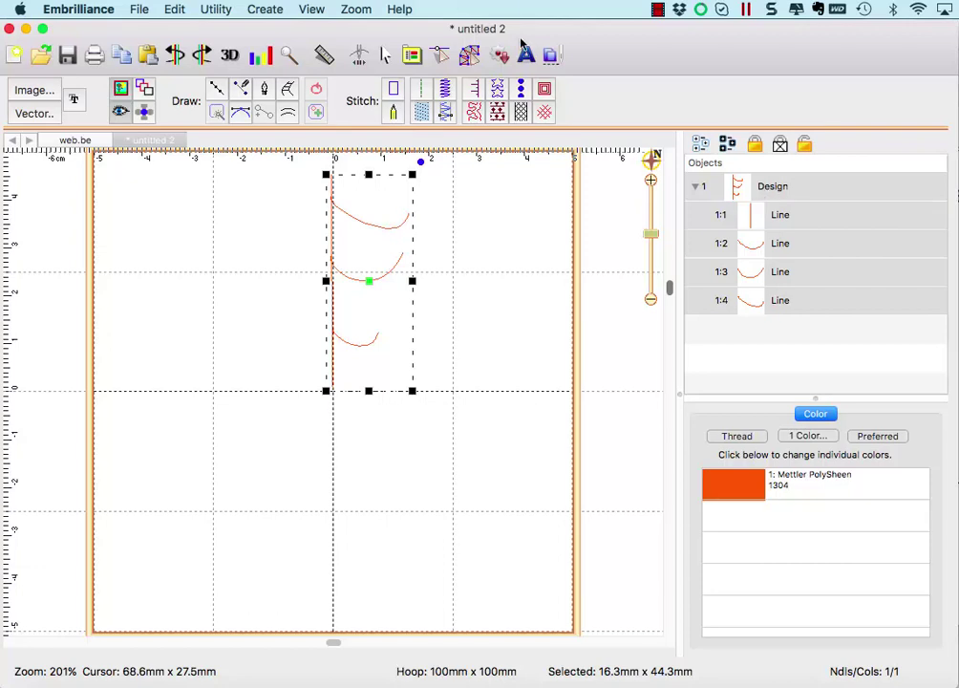
click(421, 90)
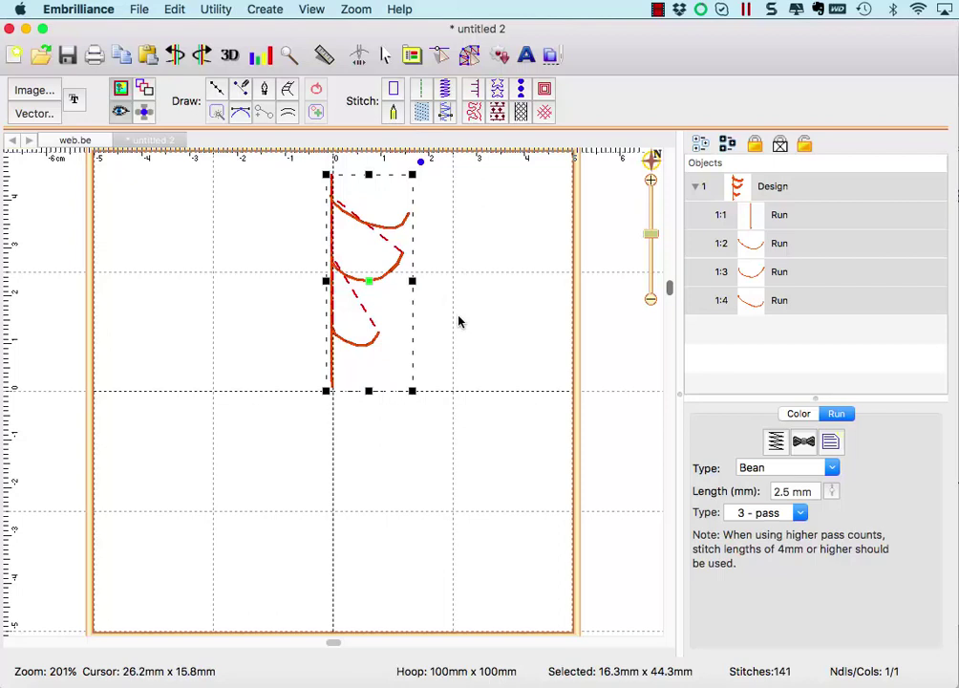
click(597, 254)
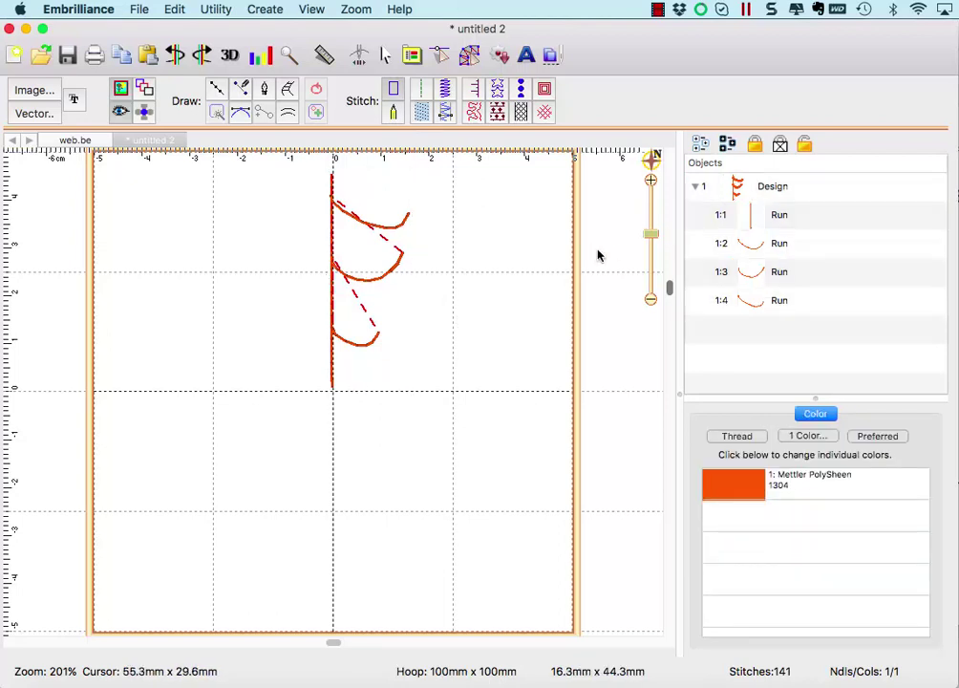
click(719, 190)
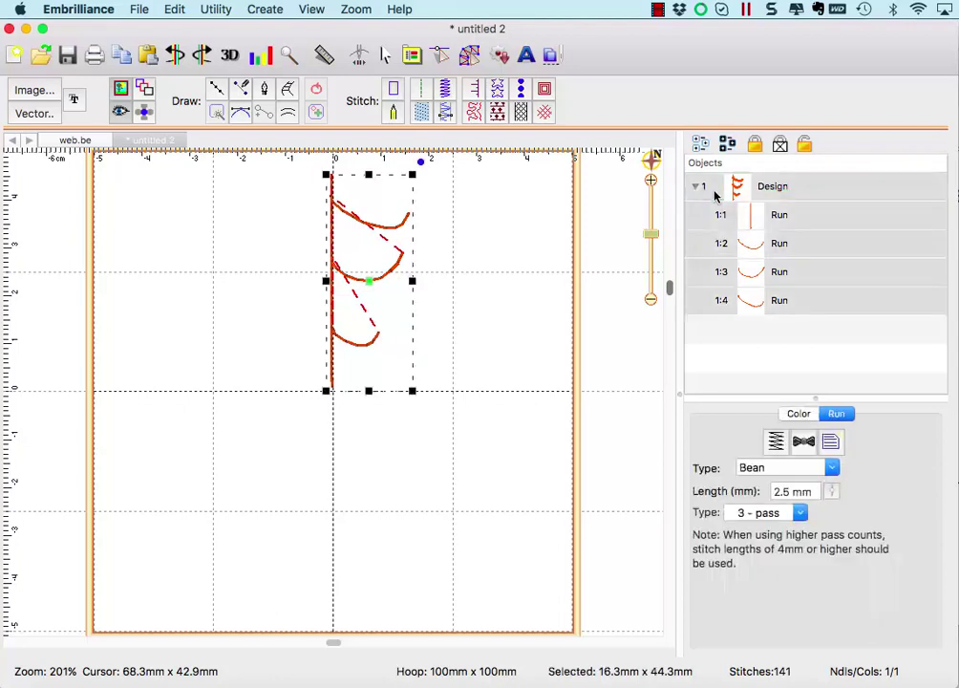
Start a Utility > Carousel repeat and raise the repeat count to 11
click(215, 8)
click(251, 259)
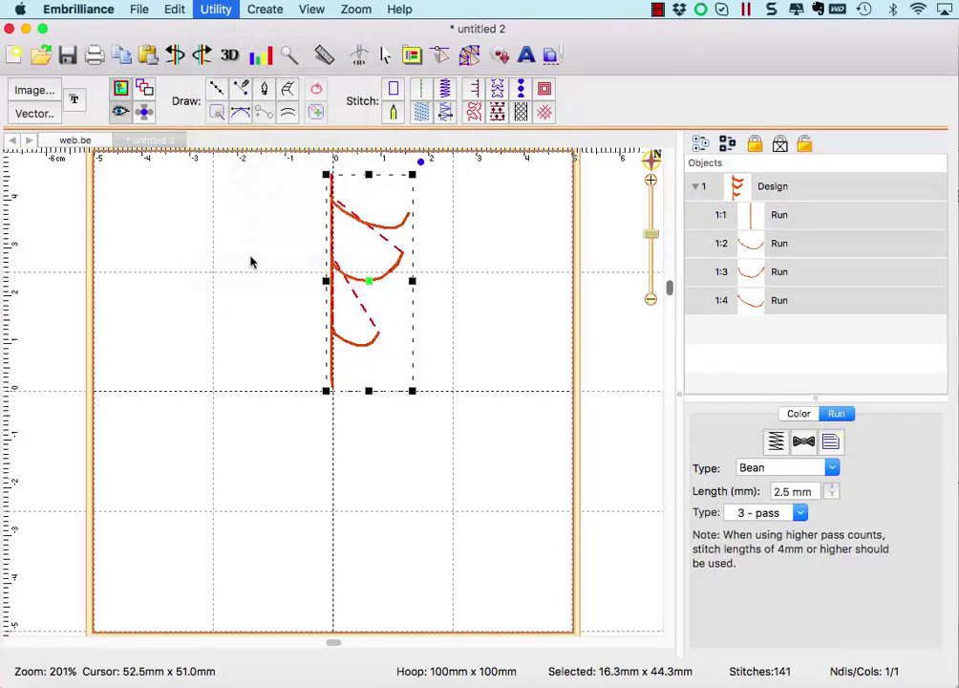
drag(288, 389, 775, 309)
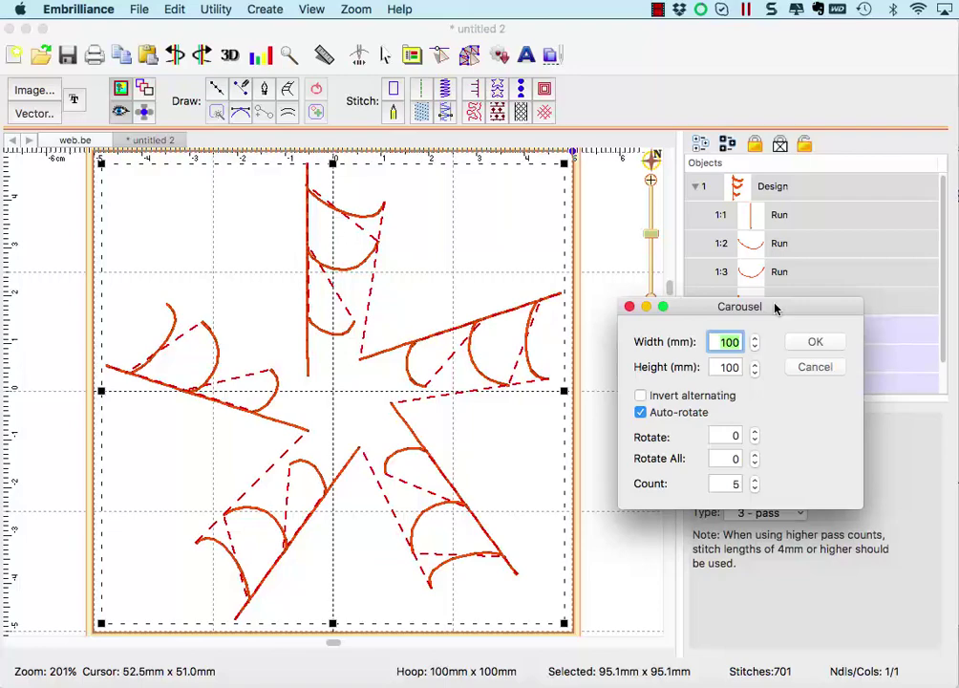
click(754, 481)
click(754, 481)
click(754, 481)
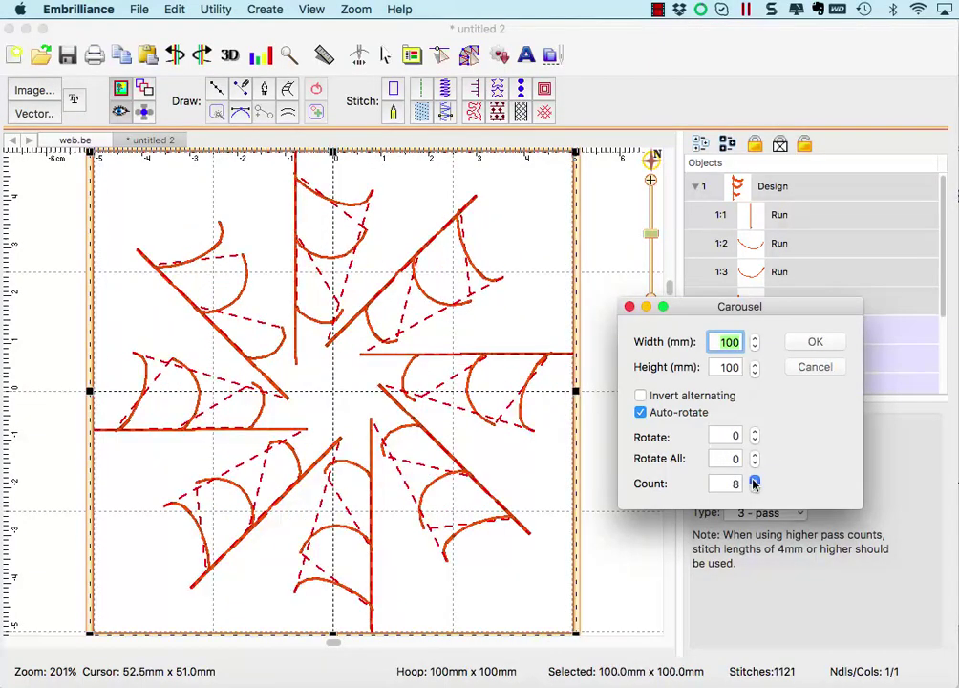
click(754, 480)
click(754, 480)
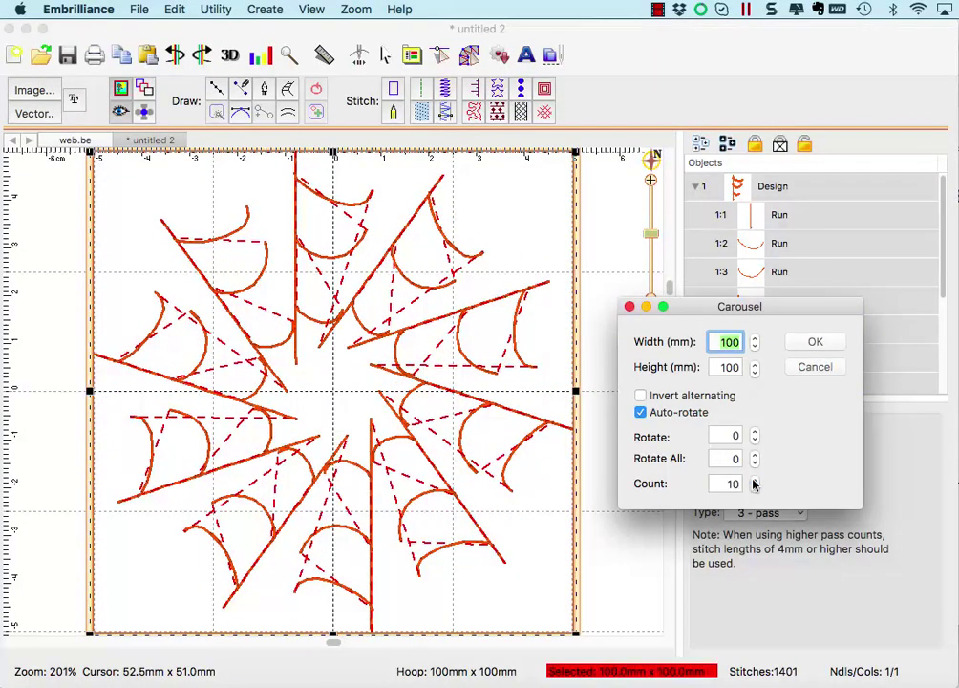
click(754, 481)
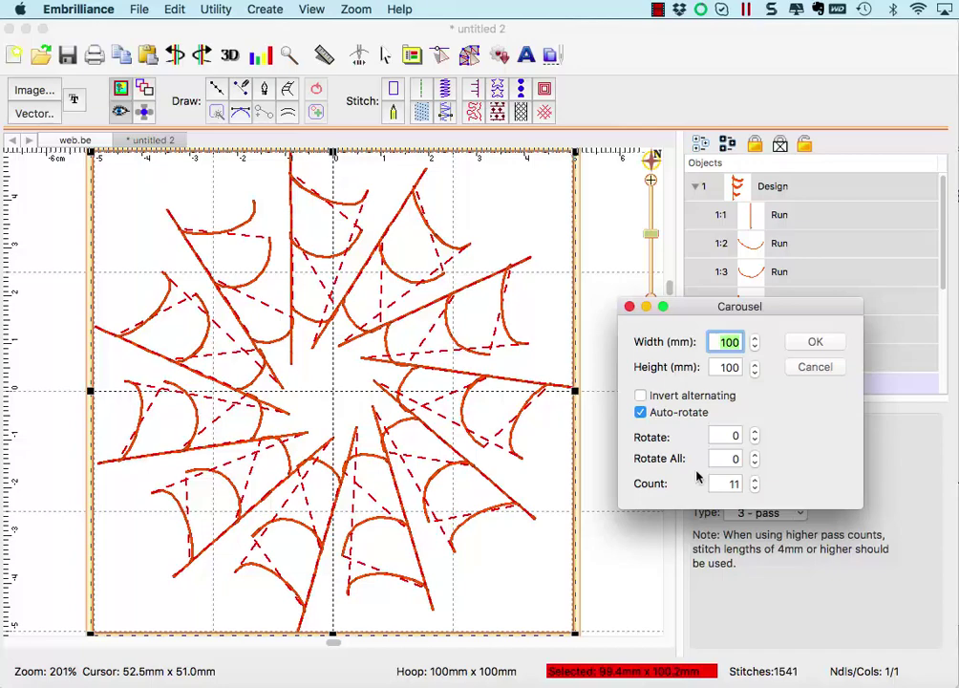
Raise the Carousel rotation step to 9
double_click(754, 435)
double_click(754, 435)
triple_click(754, 435)
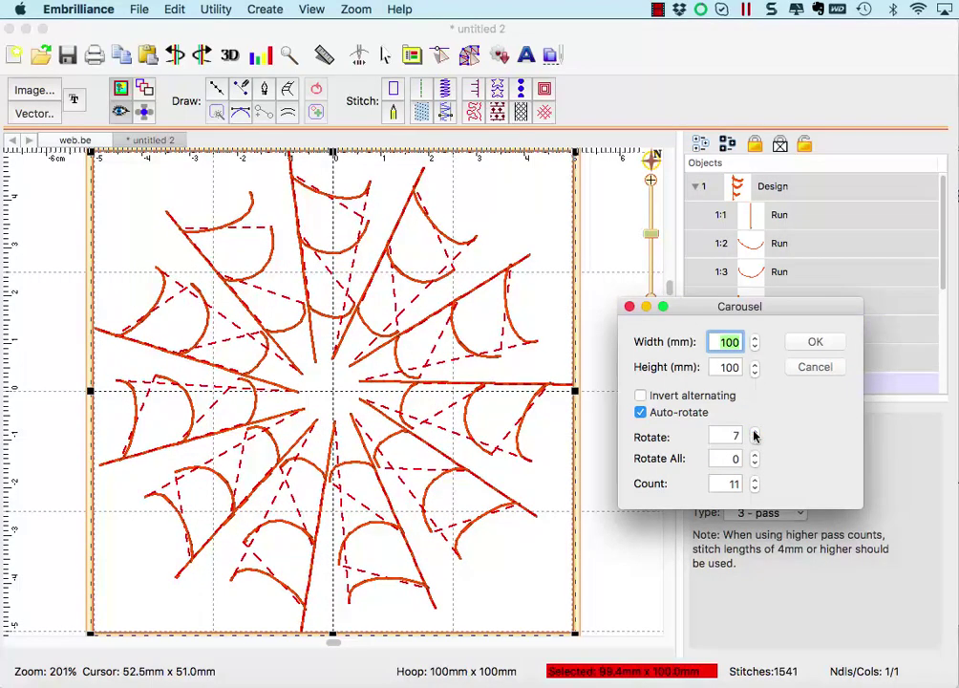
click(753, 433)
click(754, 432)
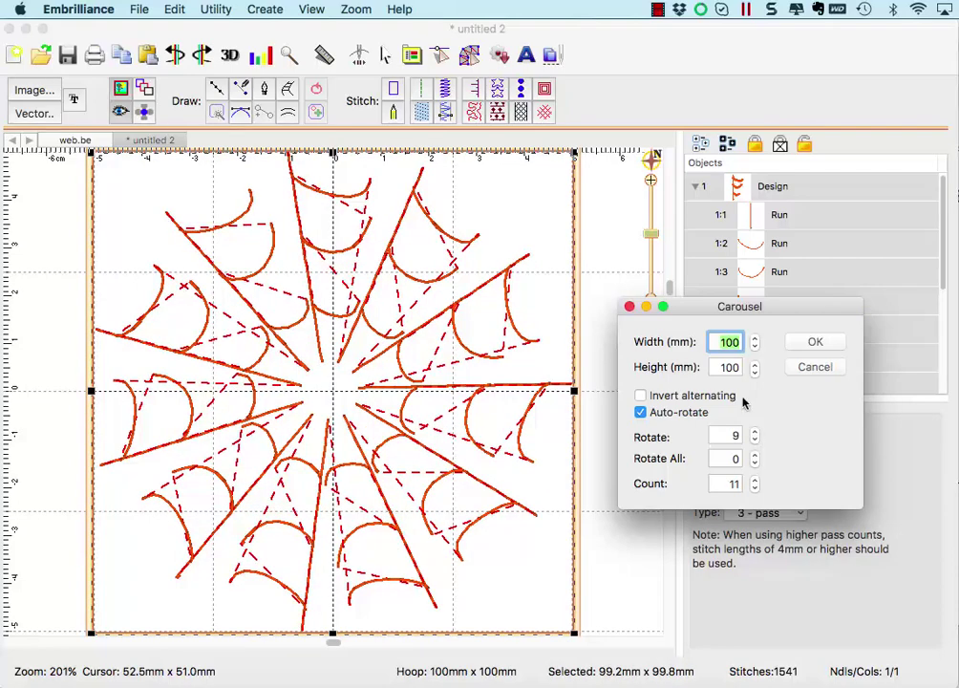
Reduce the Carousel width and height to 89 mm and raise the rotation to 11
click(754, 348)
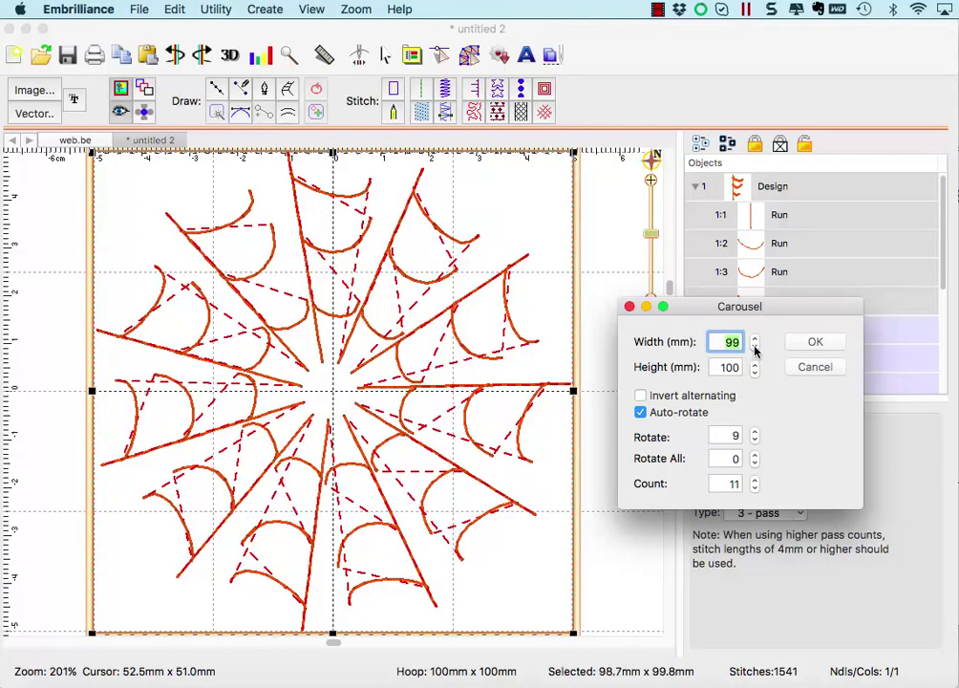
double_click(755, 349)
triple_click(755, 348)
triple_click(755, 348)
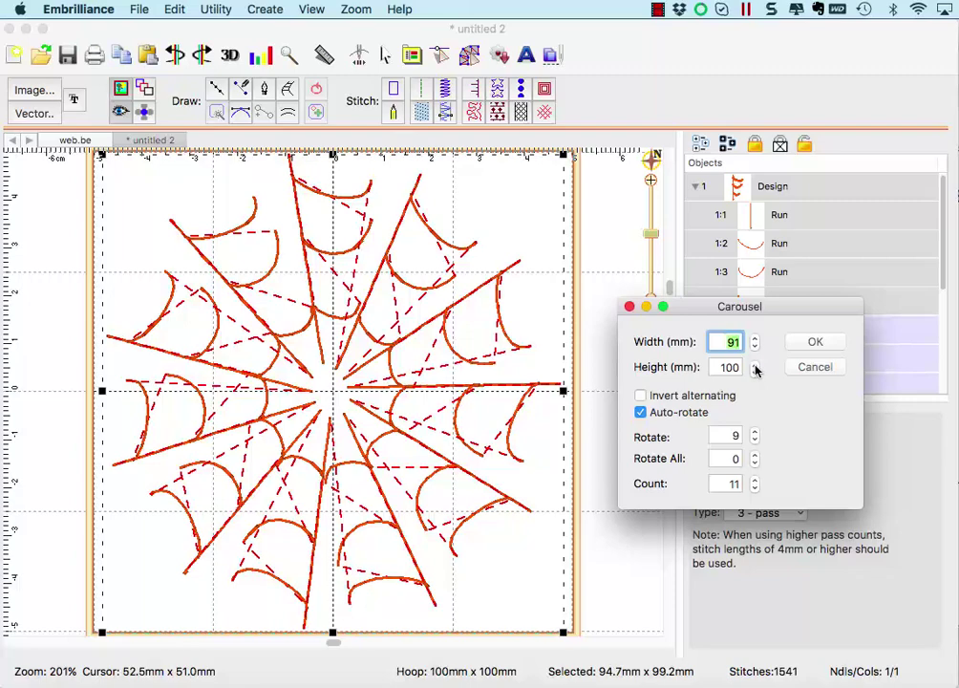
click(754, 372)
triple_click(755, 371)
double_click(755, 372)
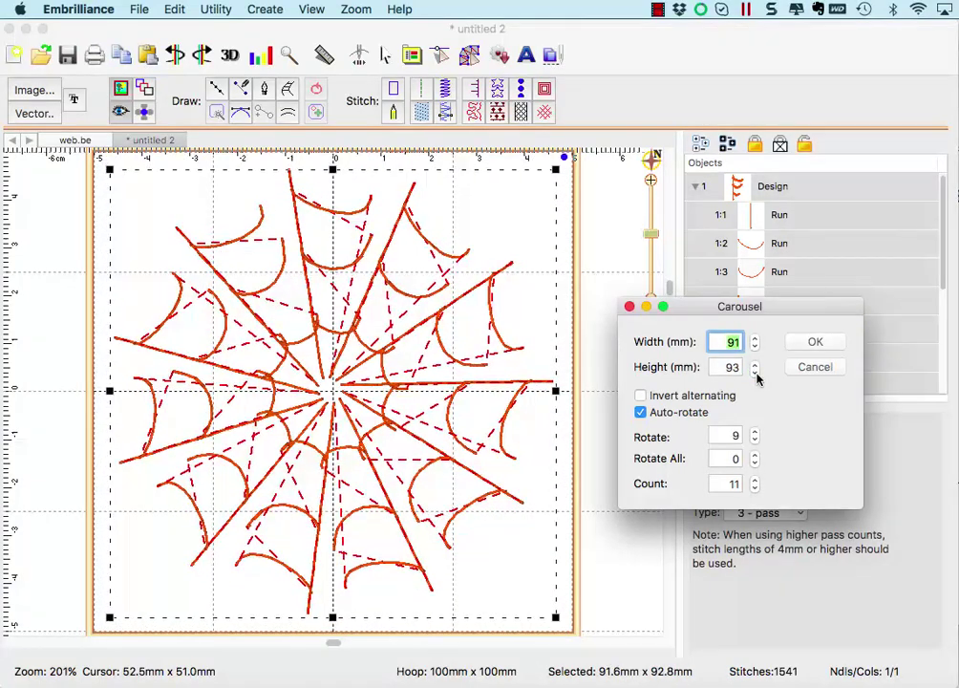
click(755, 372)
click(754, 372)
double_click(755, 372)
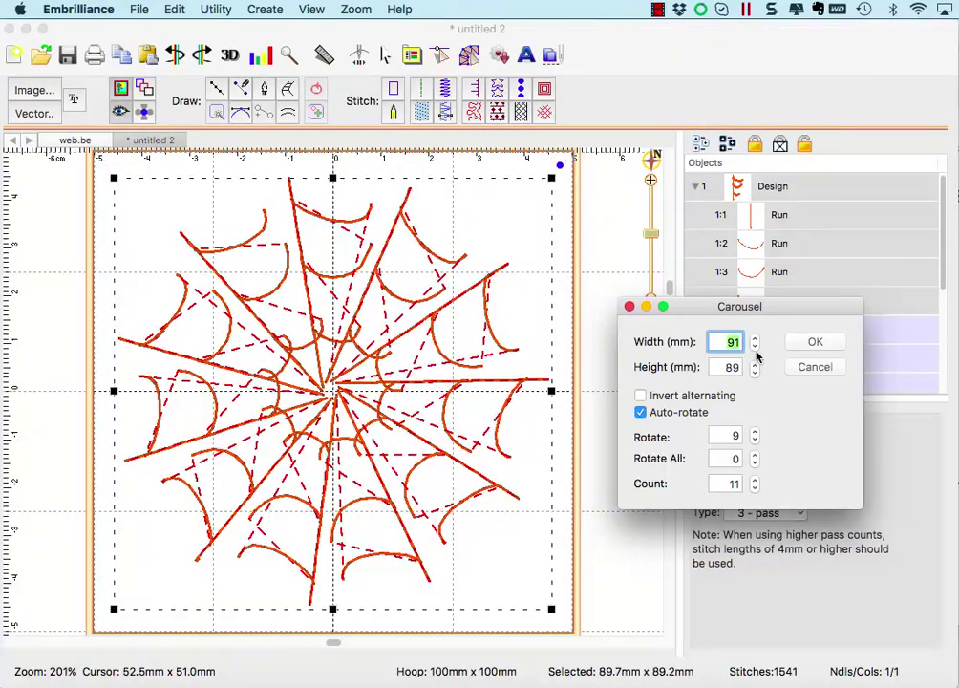
double_click(756, 347)
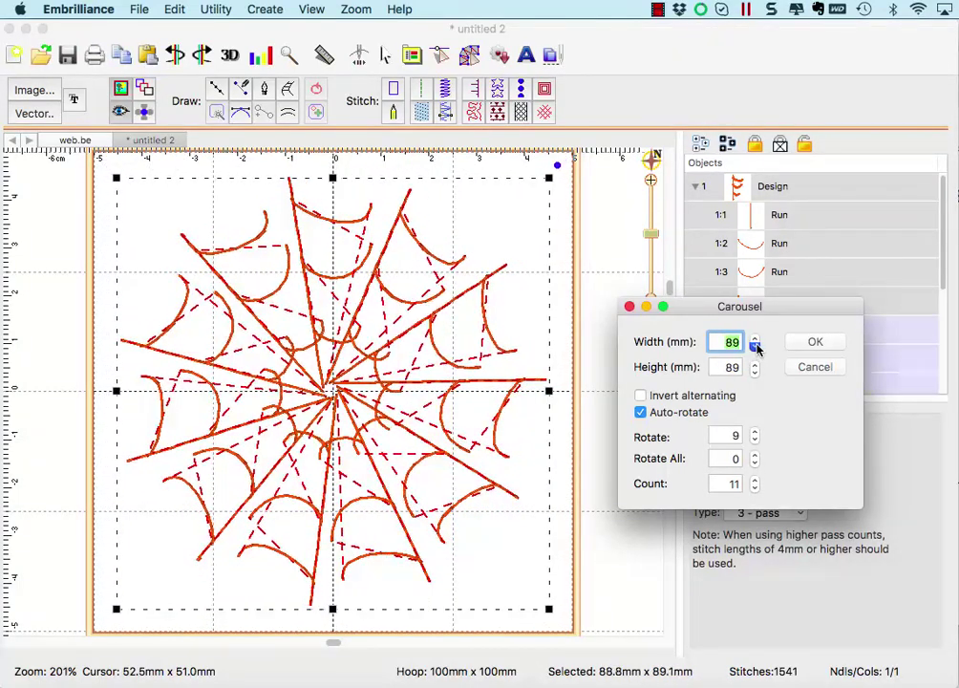
click(753, 433)
click(754, 432)
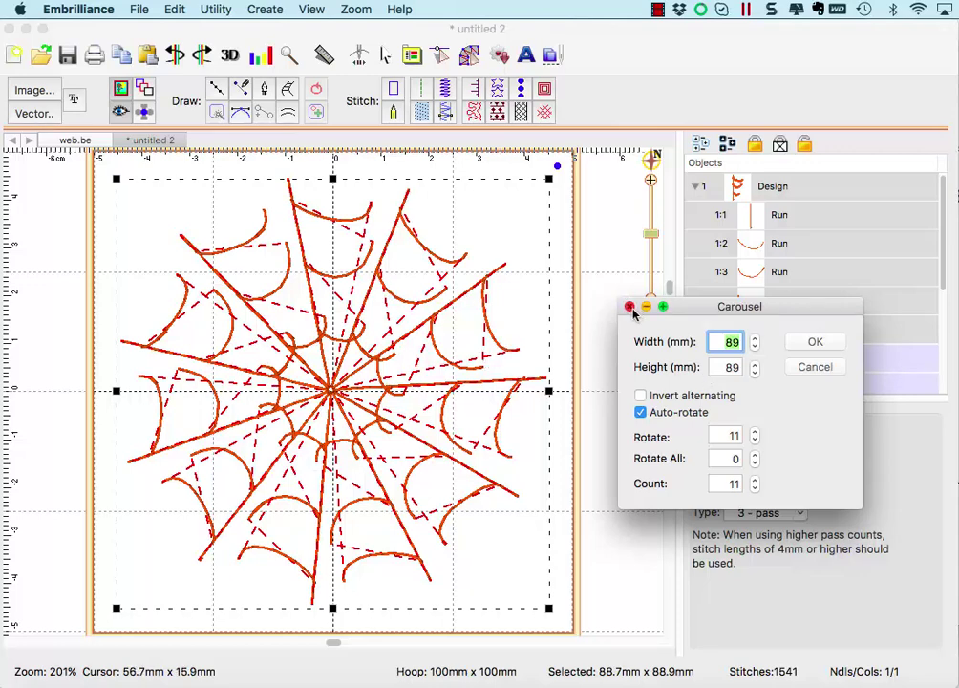
Accept the carousel and recolour Design 1 to Mettler PolySheen 3522 blue
click(804, 343)
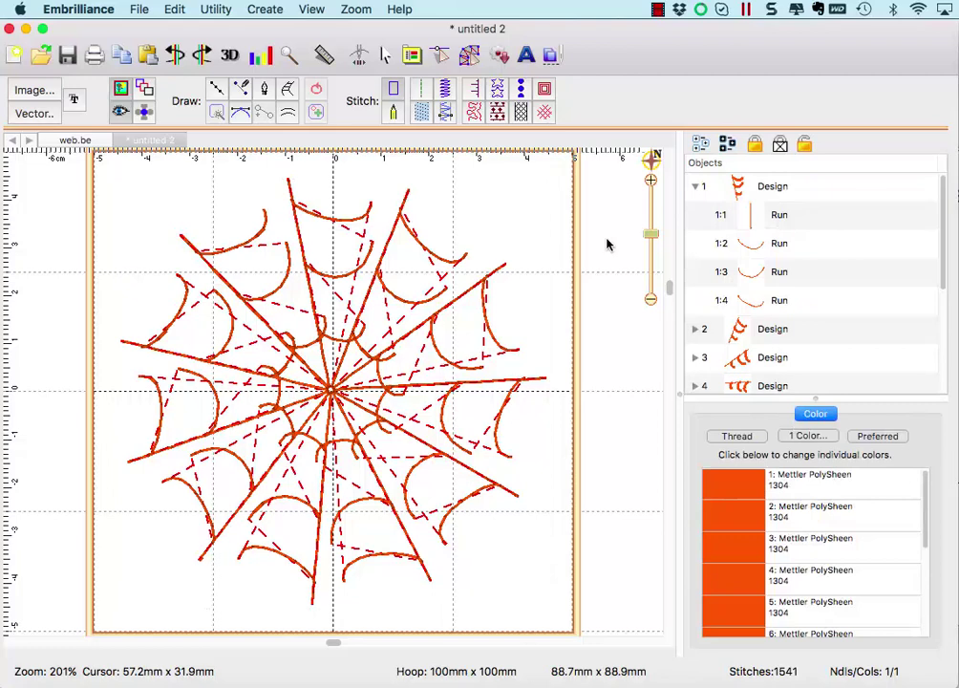
click(746, 191)
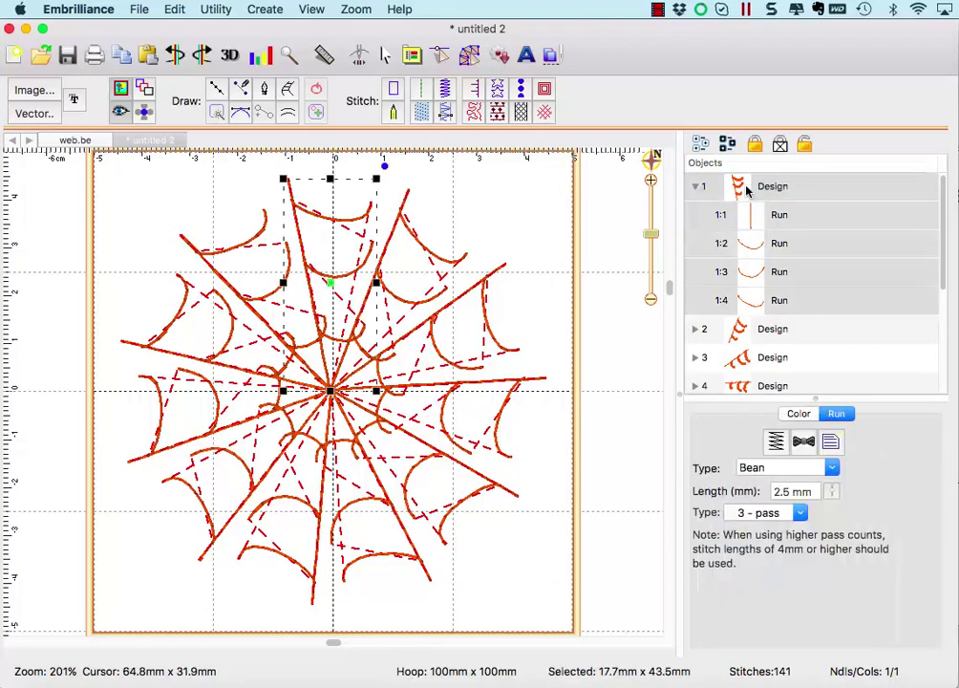
click(798, 413)
click(739, 484)
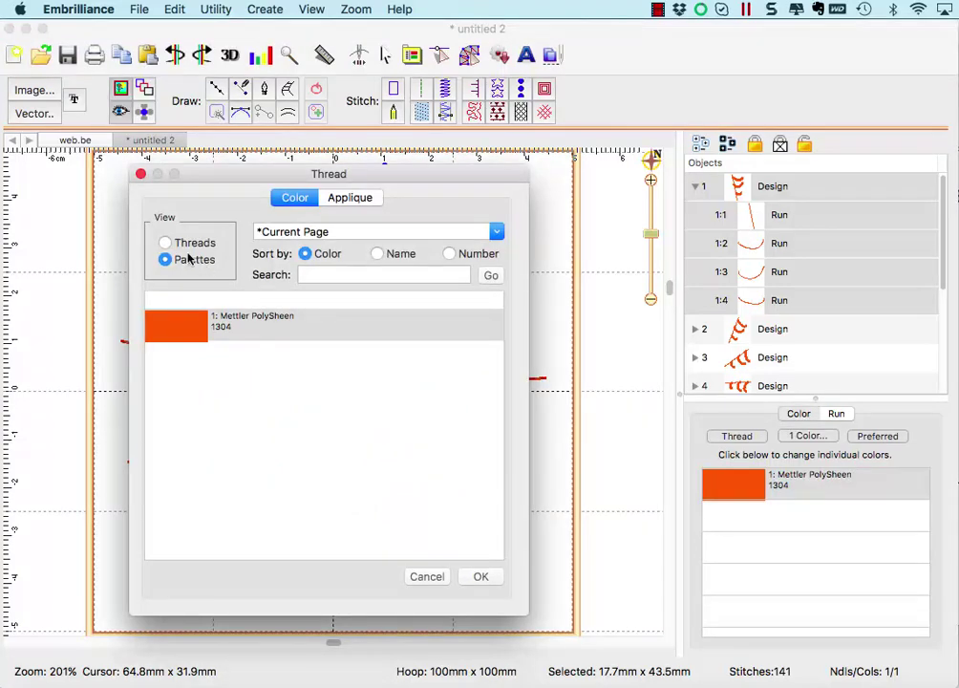
click(188, 246)
drag(499, 371, 499, 509)
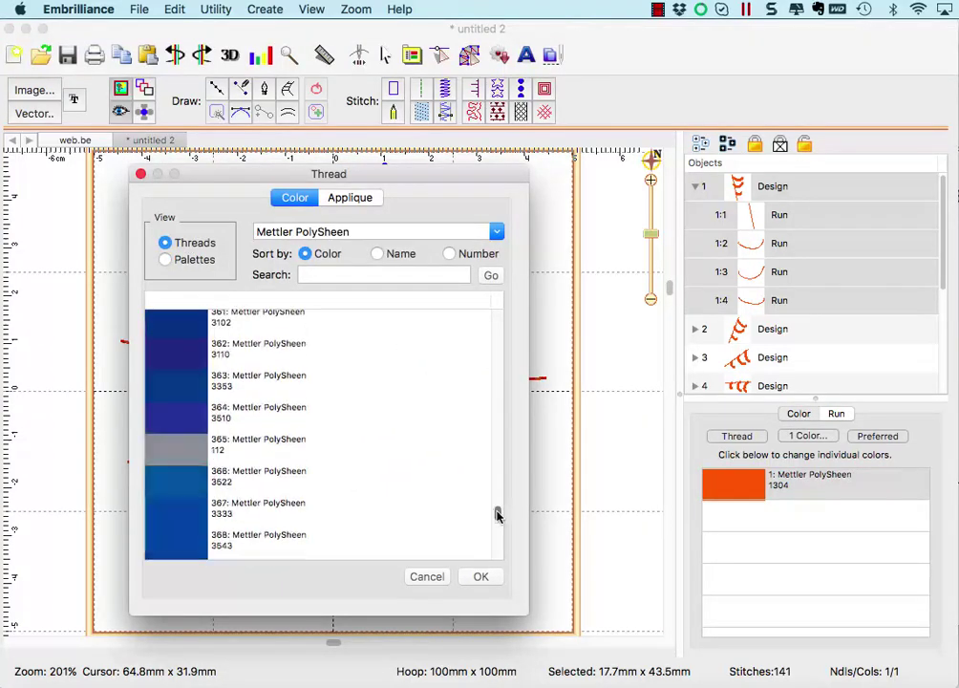
click(178, 480)
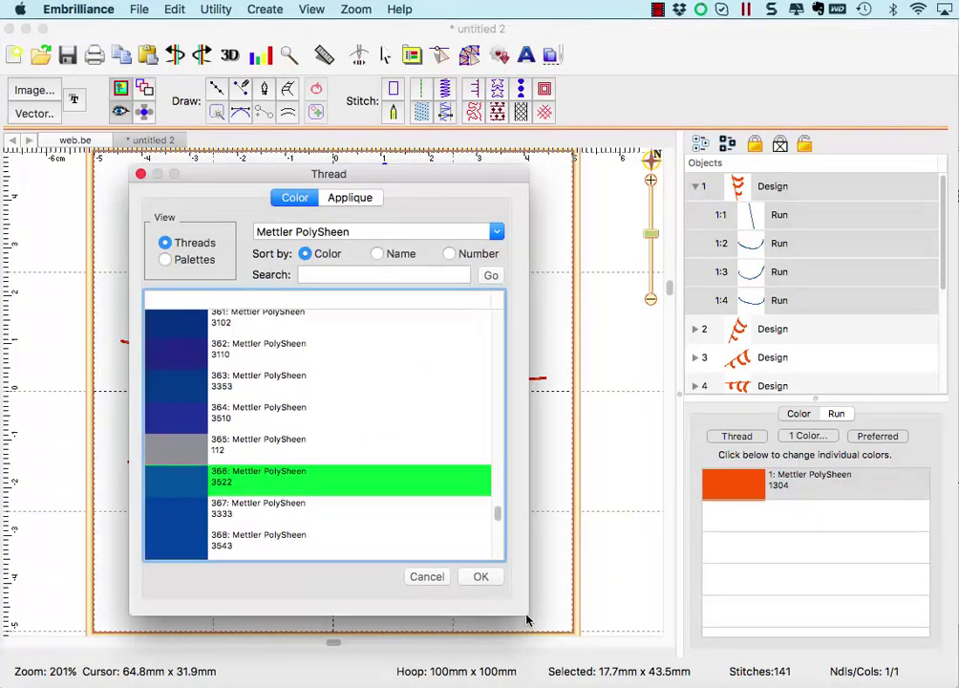
click(480, 576)
click(551, 506)
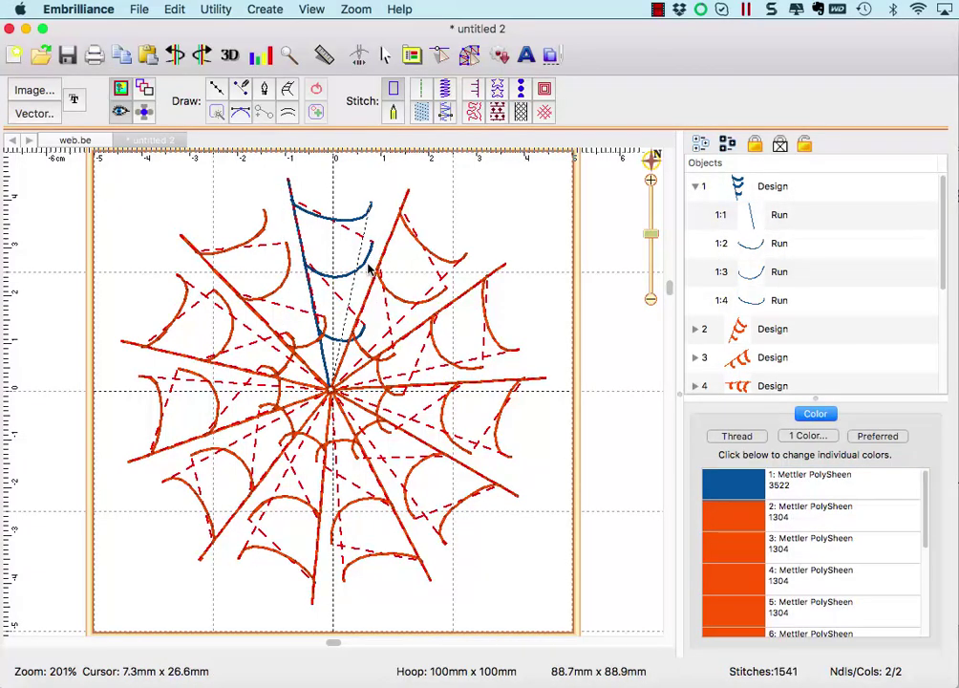
Node-edit the top blue curve so its right end attaches to the orange spoke
drag(652, 239, 651, 212)
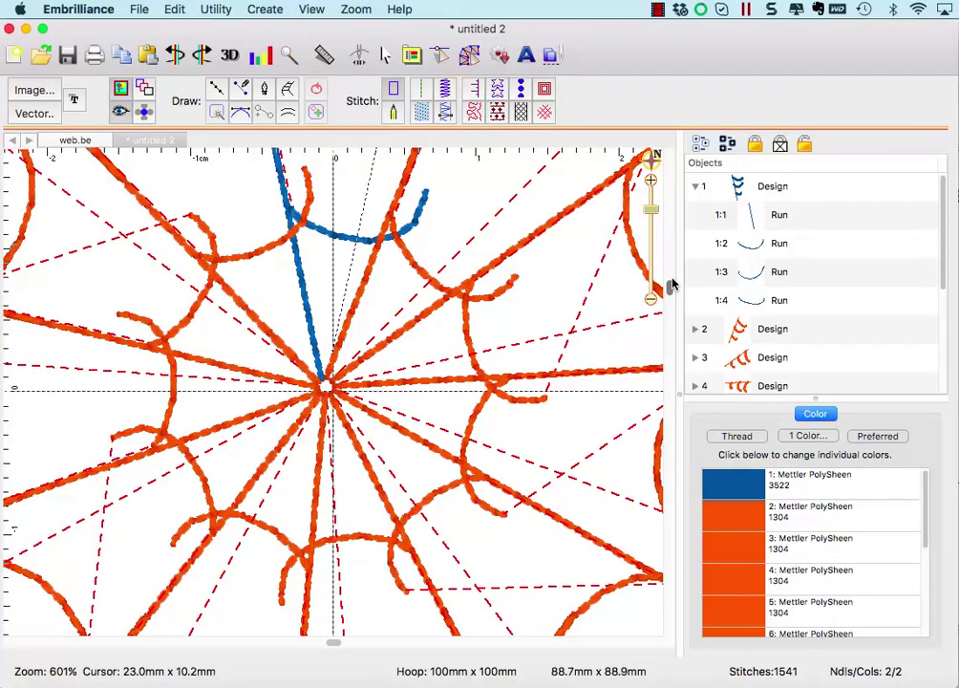
drag(671, 284, 669, 226)
click(248, 364)
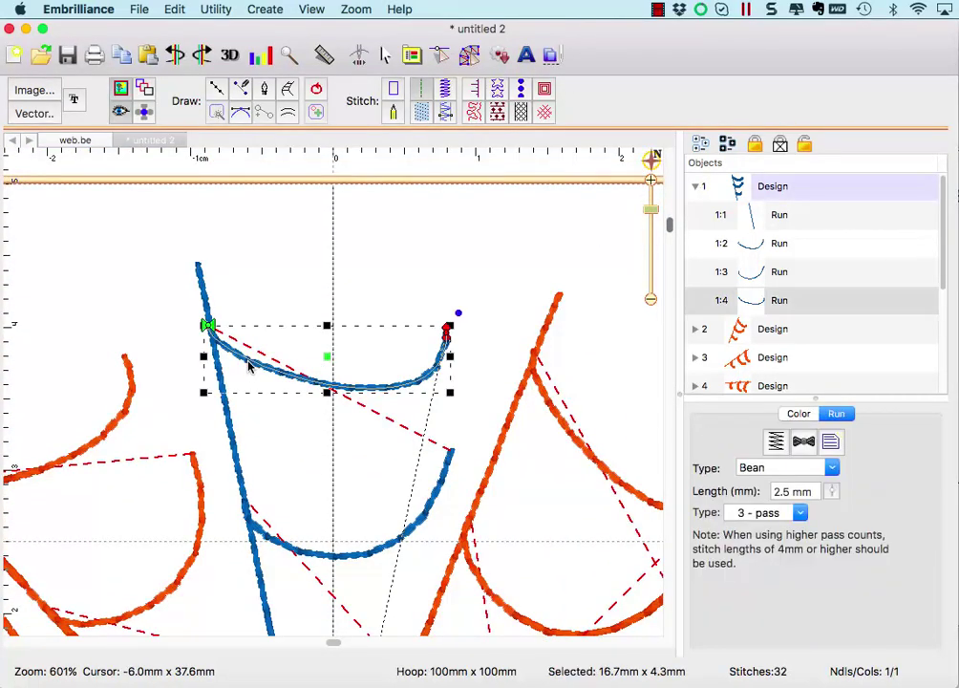
double_click(209, 326)
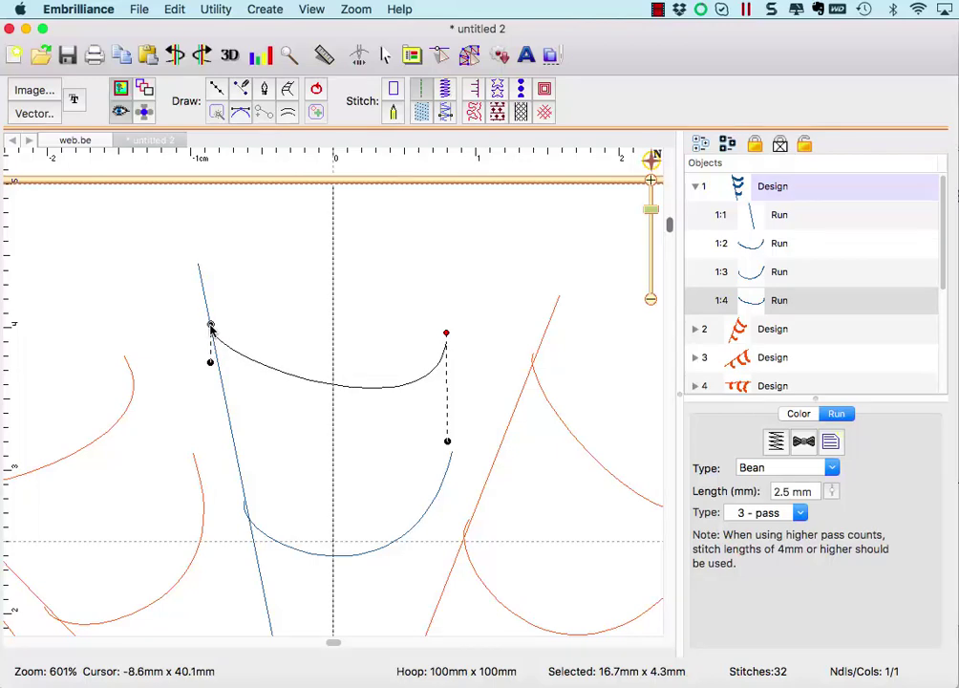
scroll(212, 325, up, 1)
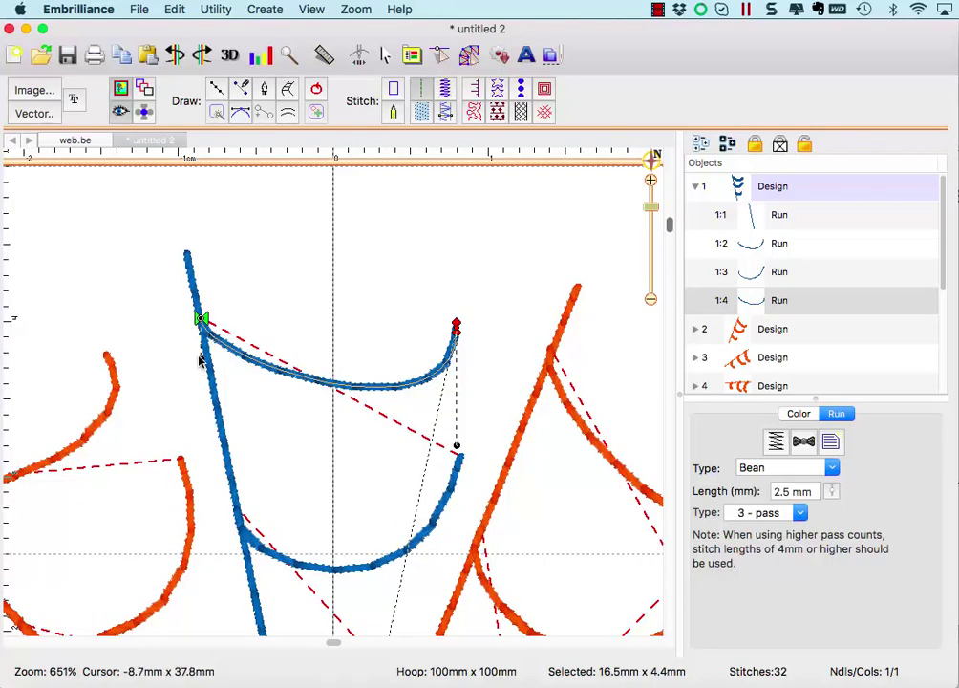
drag(201, 360, 237, 360)
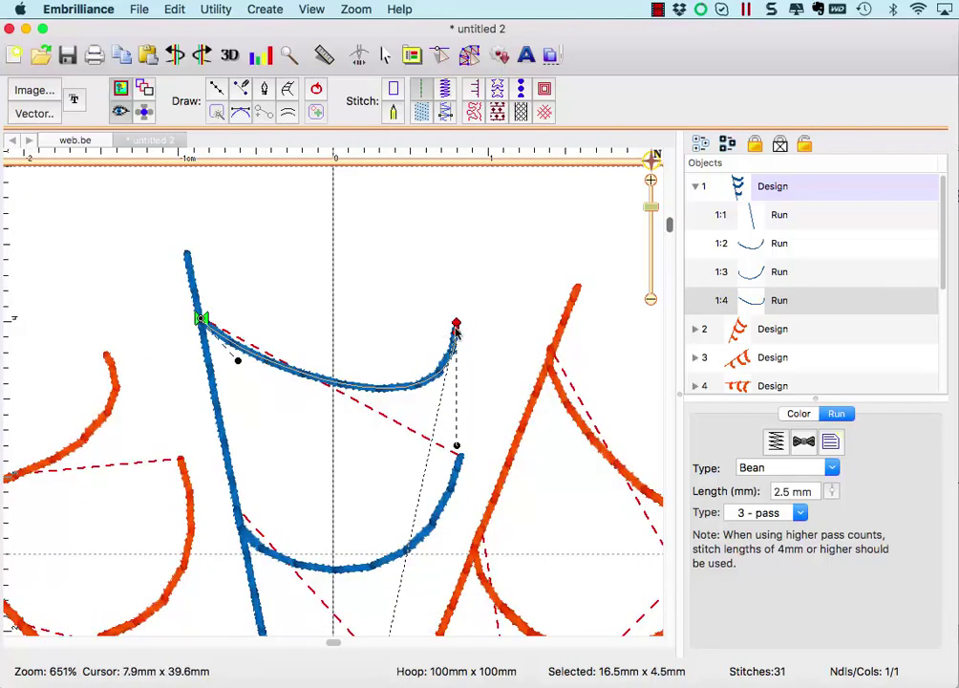
drag(456, 327, 549, 361)
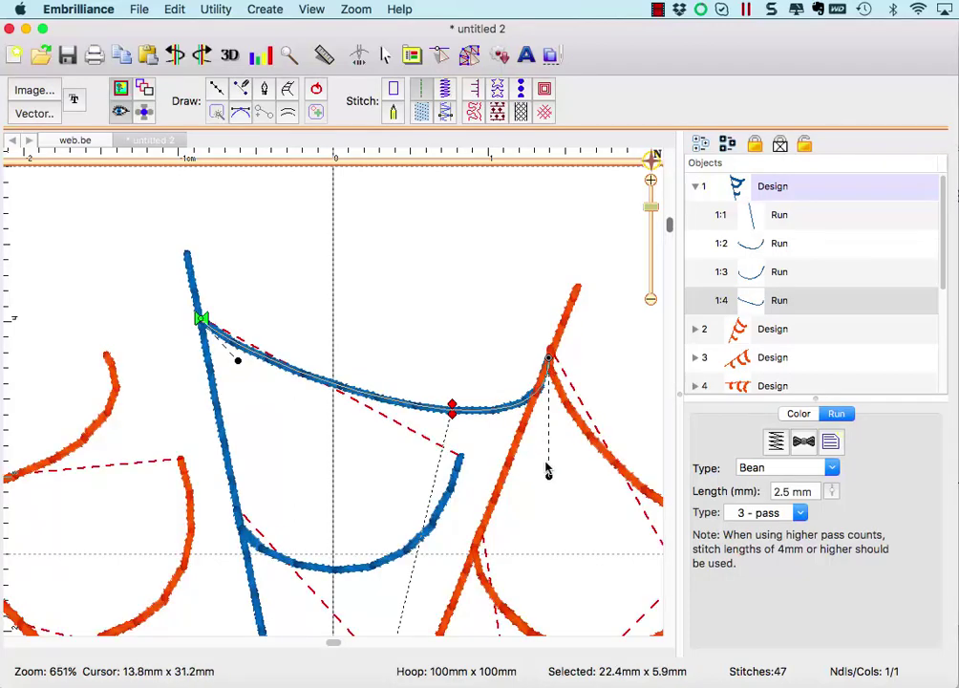
drag(550, 476, 442, 473)
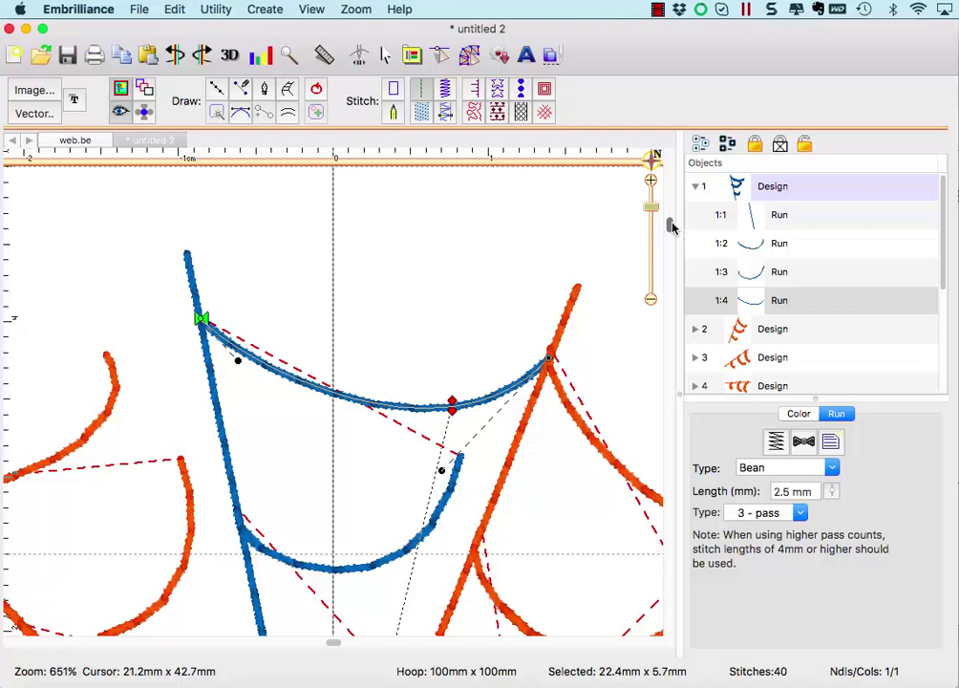
Move the lower blue curve's end onto the orange spoke and adjust its bend
click(437, 516)
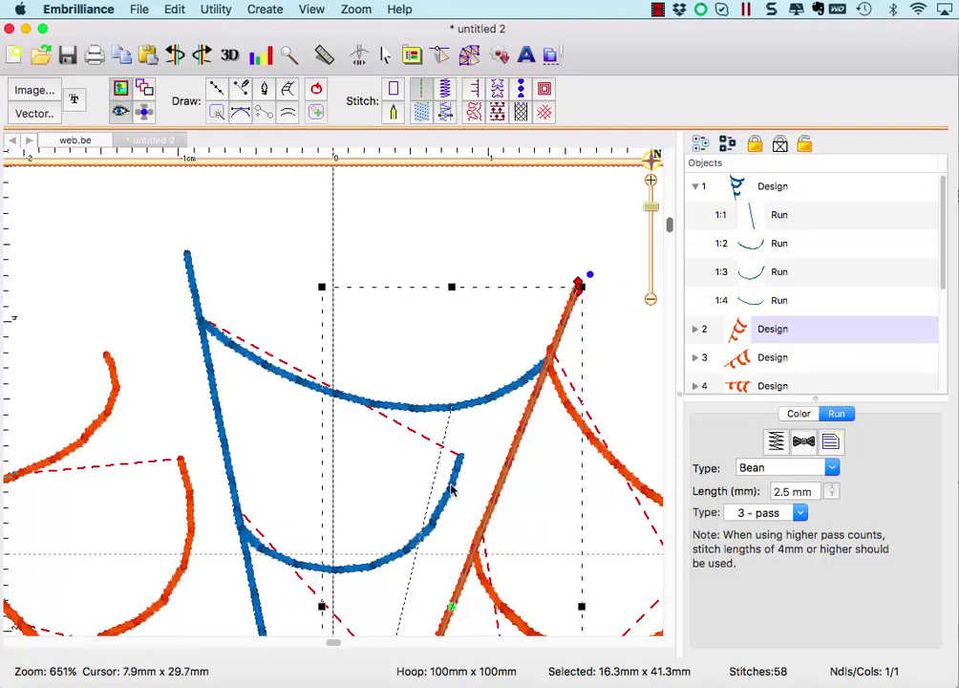
click(303, 570)
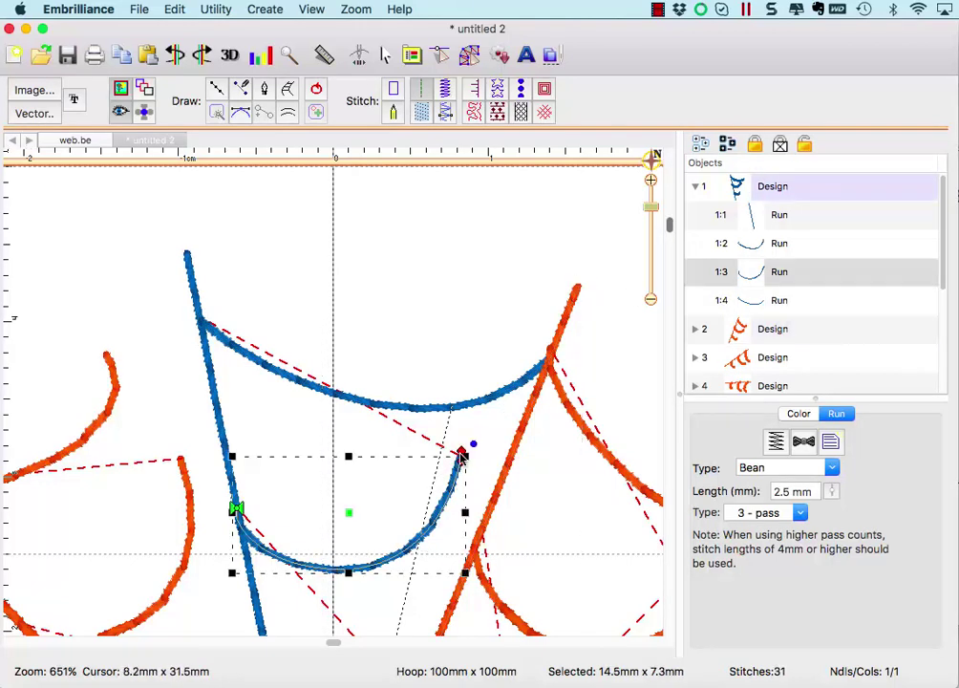
mouse_move(462, 457)
mouse_down()
mouse_move(483, 526)
mouse_move(489, 504)
mouse_up()
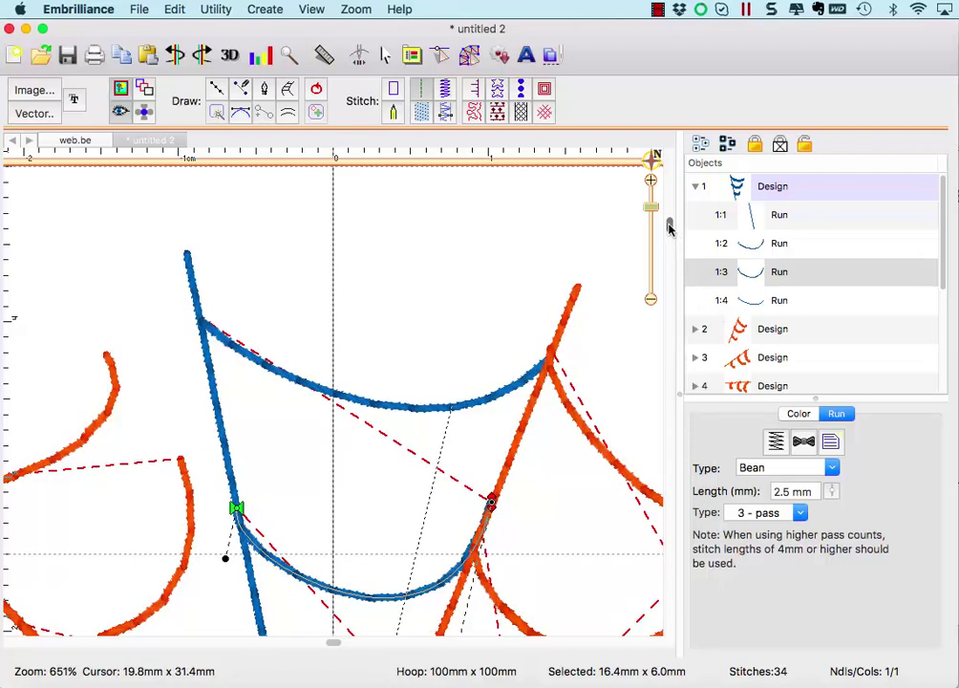
drag(669, 227, 670, 265)
drag(226, 425, 277, 427)
drag(449, 554, 390, 532)
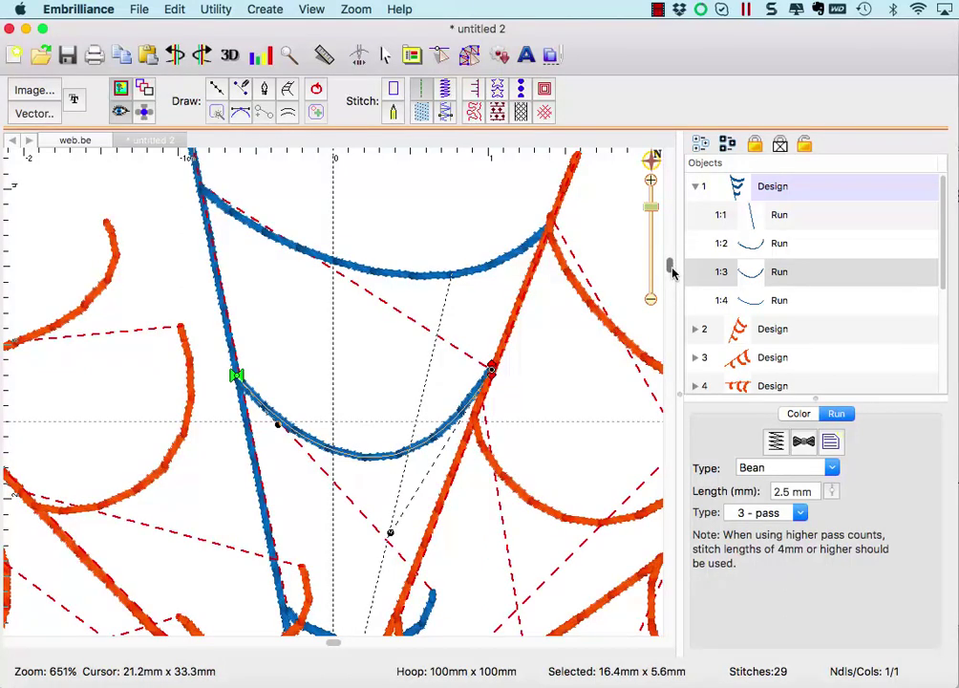
drag(673, 273, 669, 331)
Pull the innermost blue curve's end onto the orange spoke and refine its bend
click(439, 364)
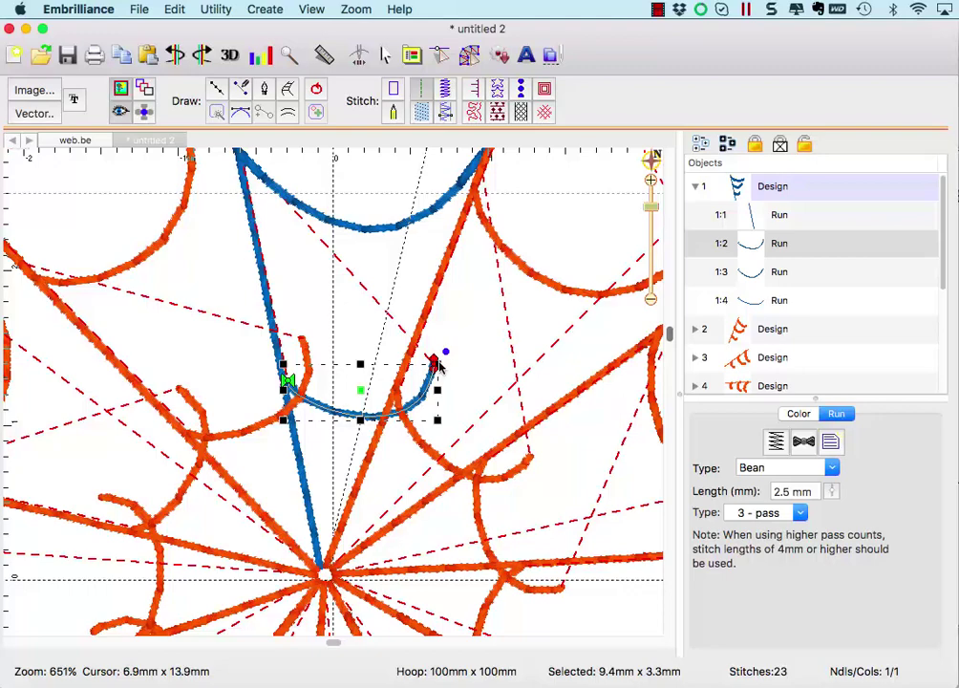
drag(437, 372, 406, 361)
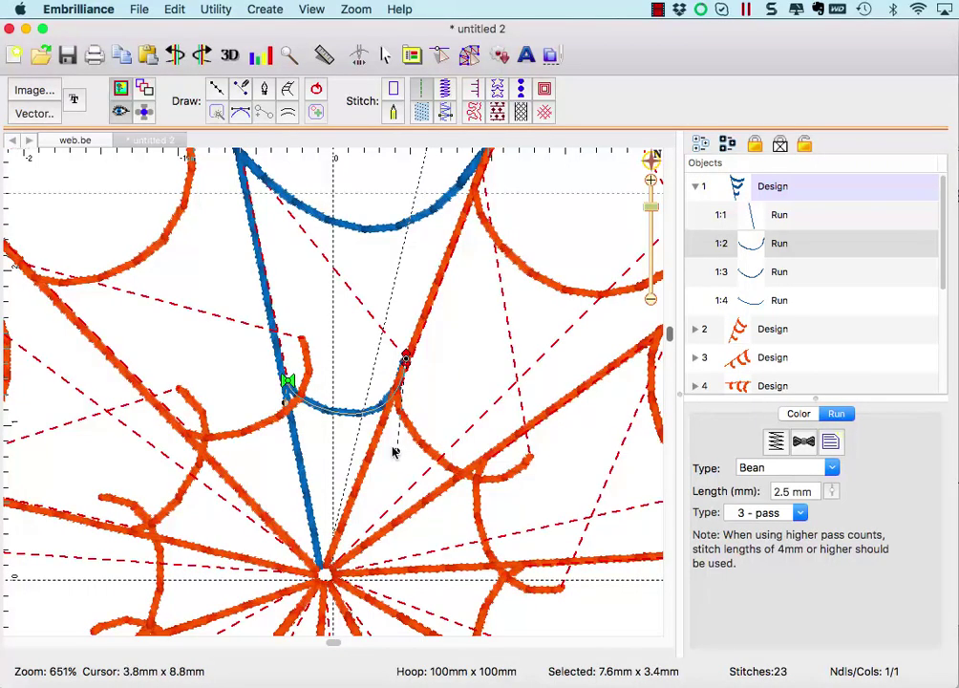
drag(396, 451, 365, 451)
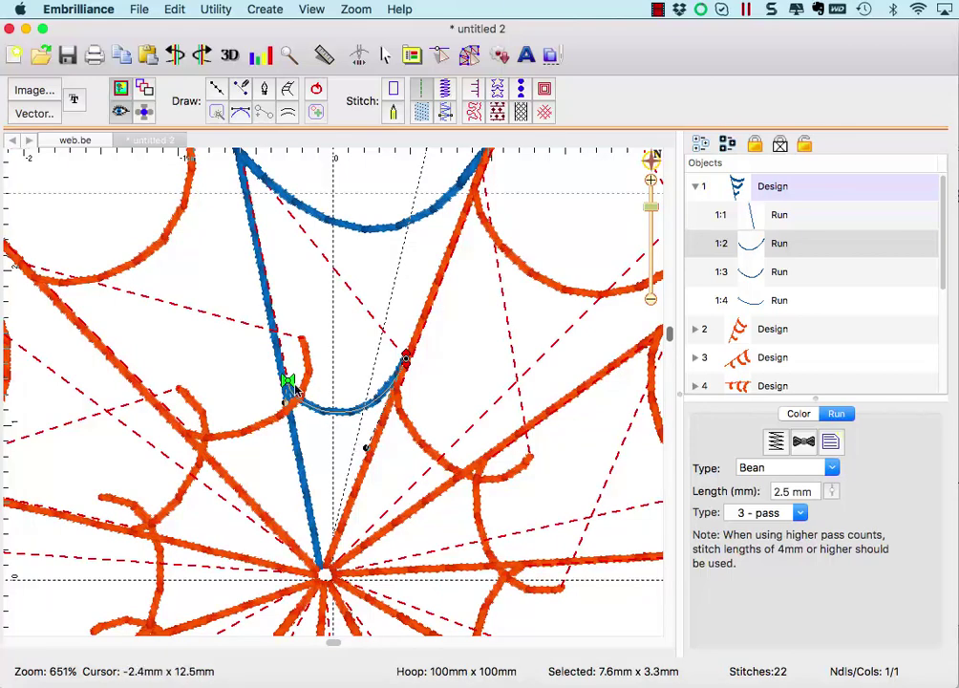
drag(286, 383, 284, 383)
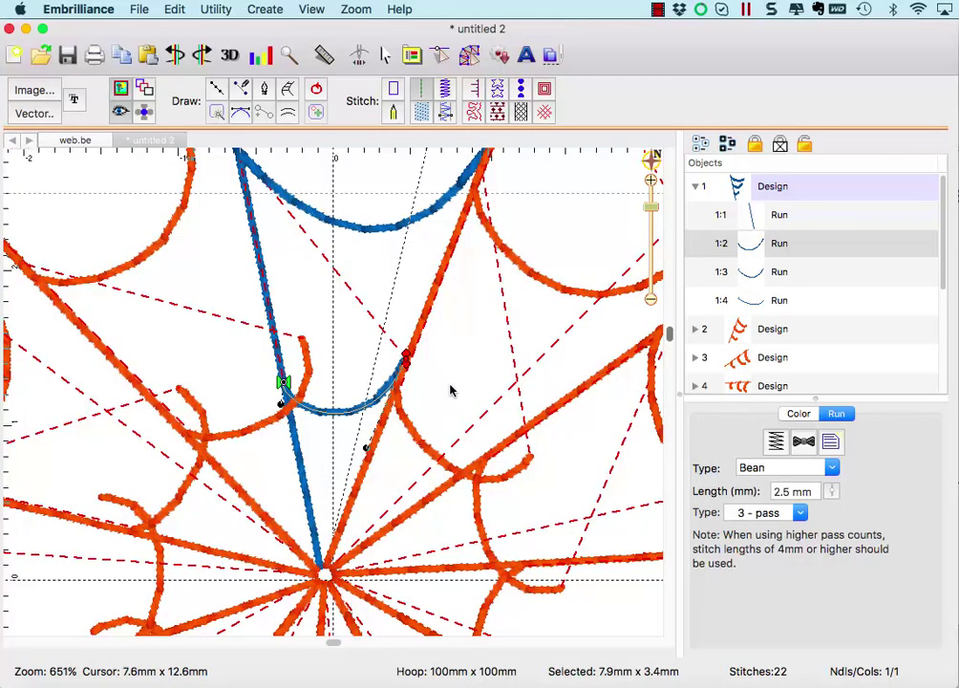
click(450, 390)
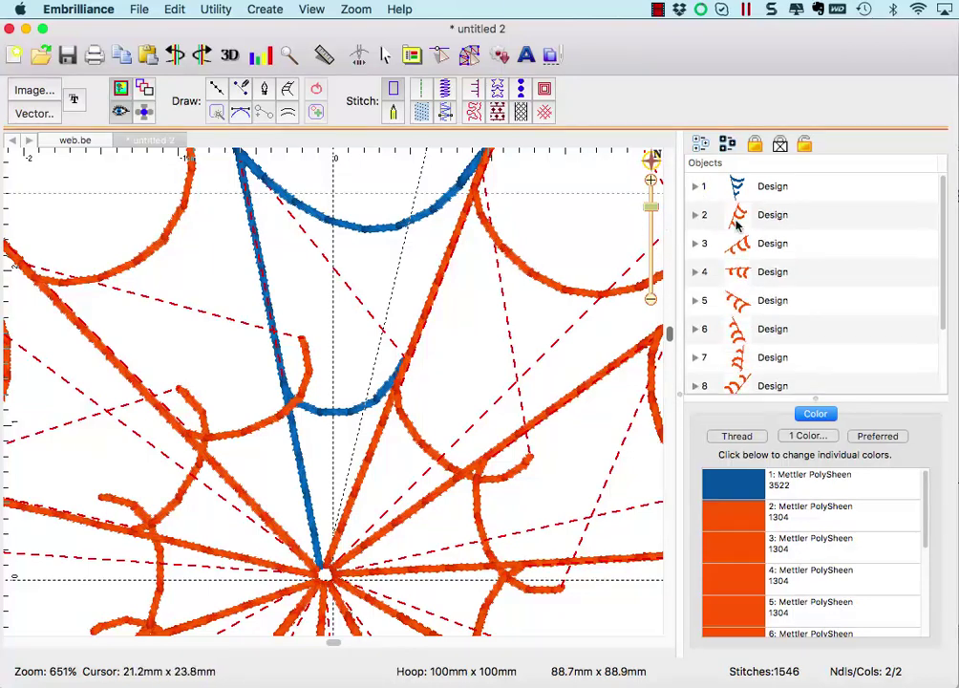
Delete wedge designs 2–11, fit the hoop in view, and select Design 1
click(738, 216)
scroll(755, 382, down, 3)
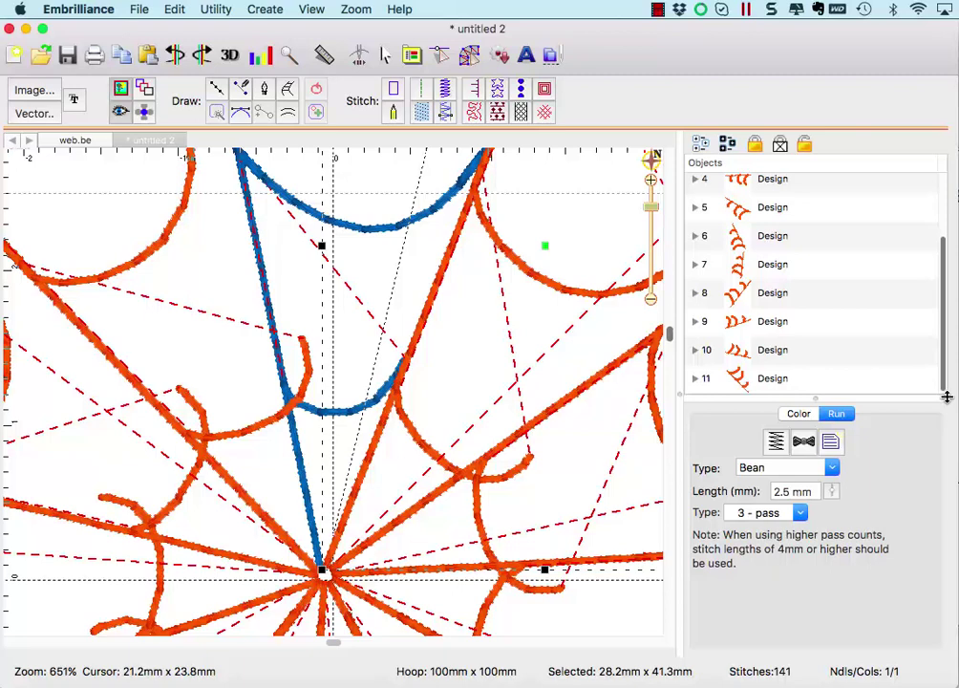
shift+click(758, 378)
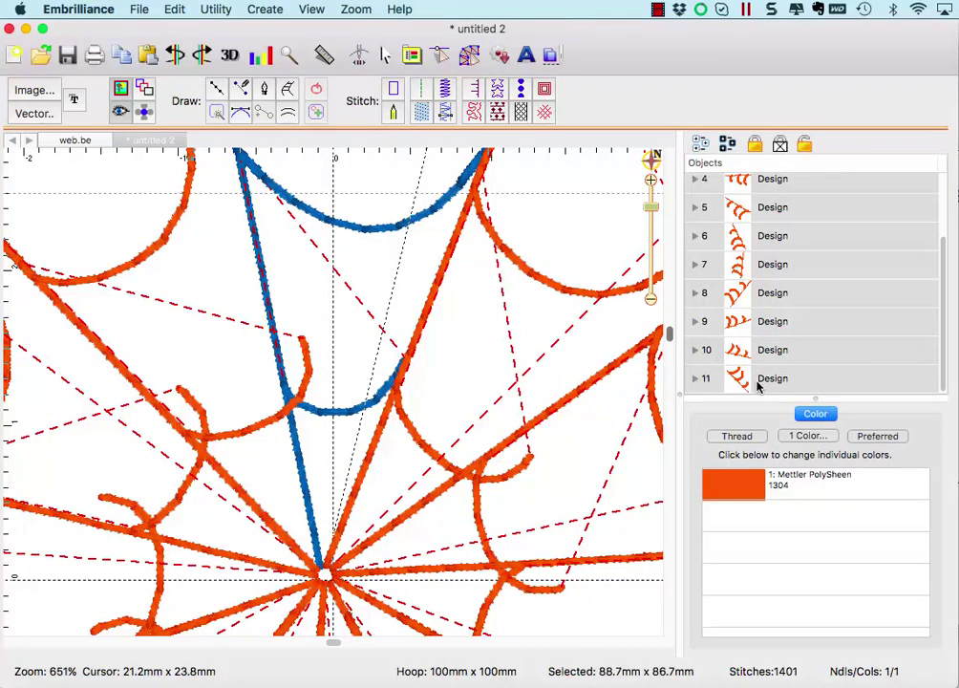
key(Delete)
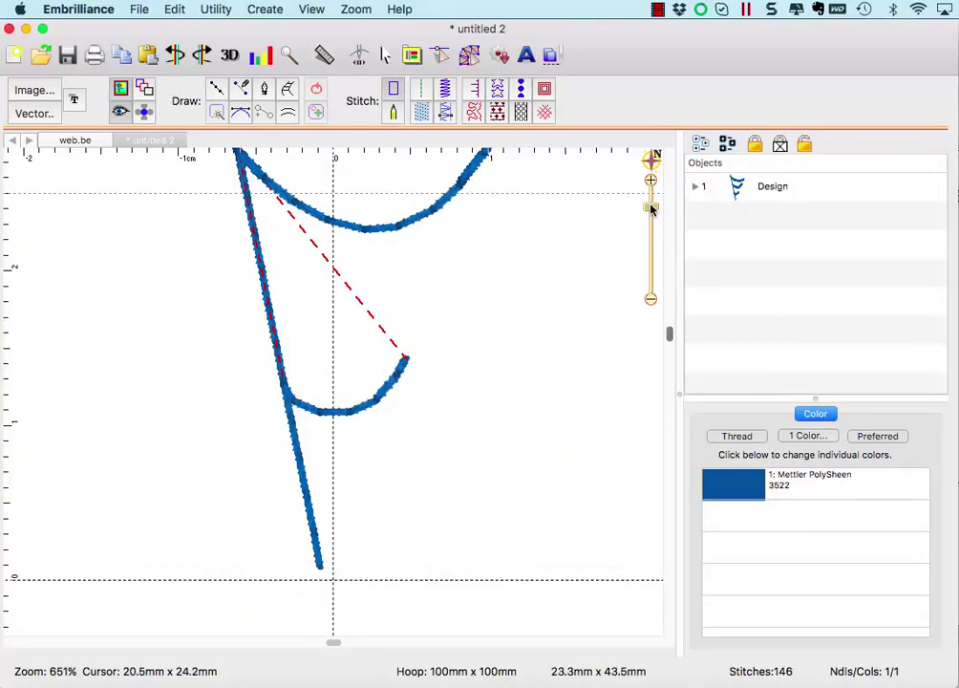
click(653, 159)
click(565, 161)
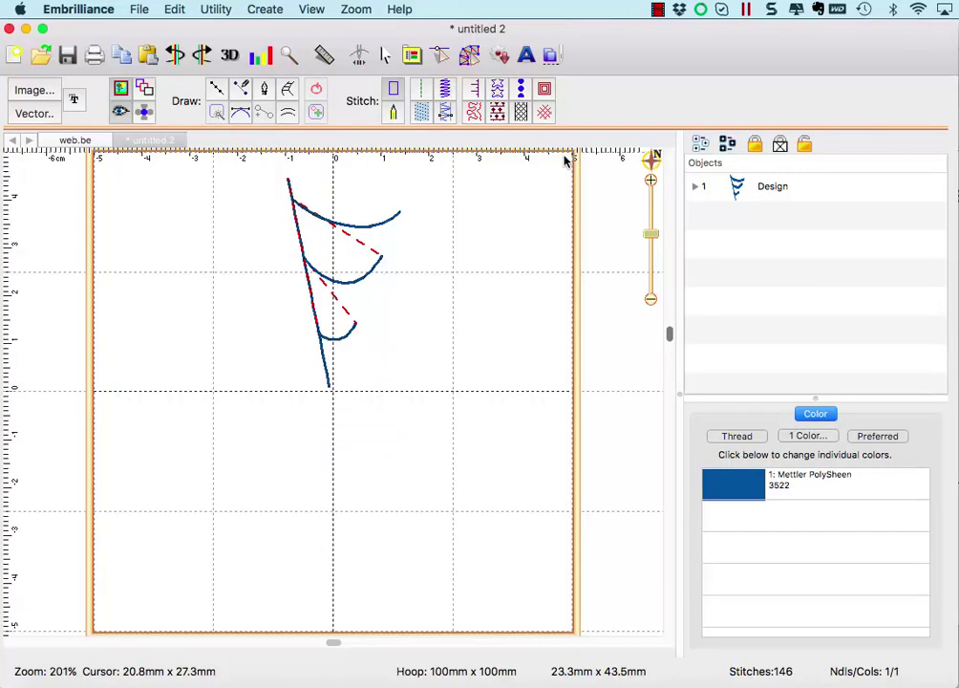
click(737, 191)
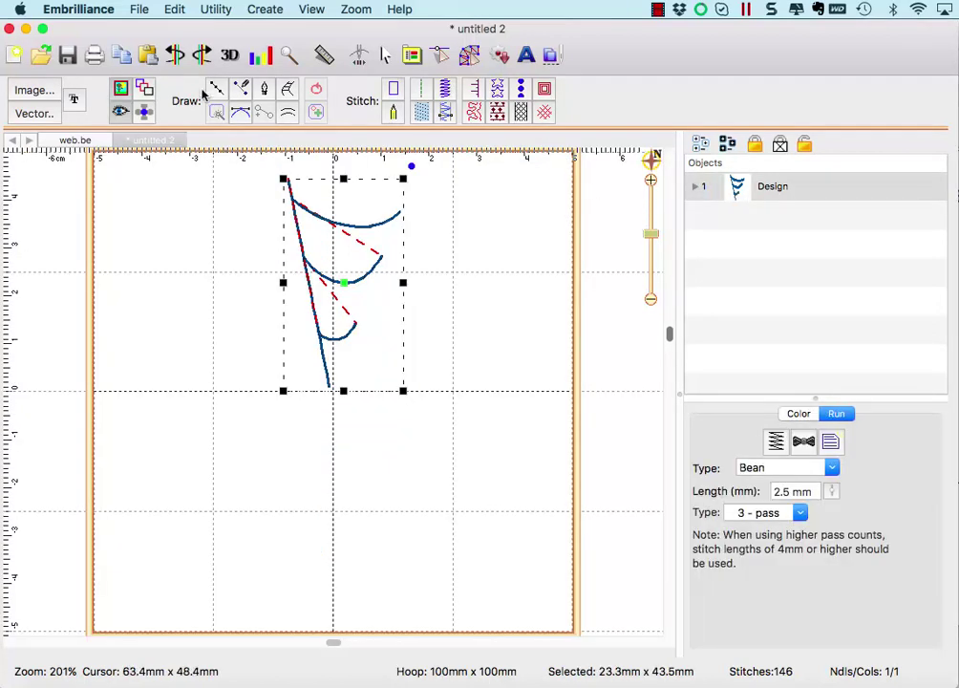
Start a Carousel repeat with count 11 and a 90 mm width and height
click(217, 10)
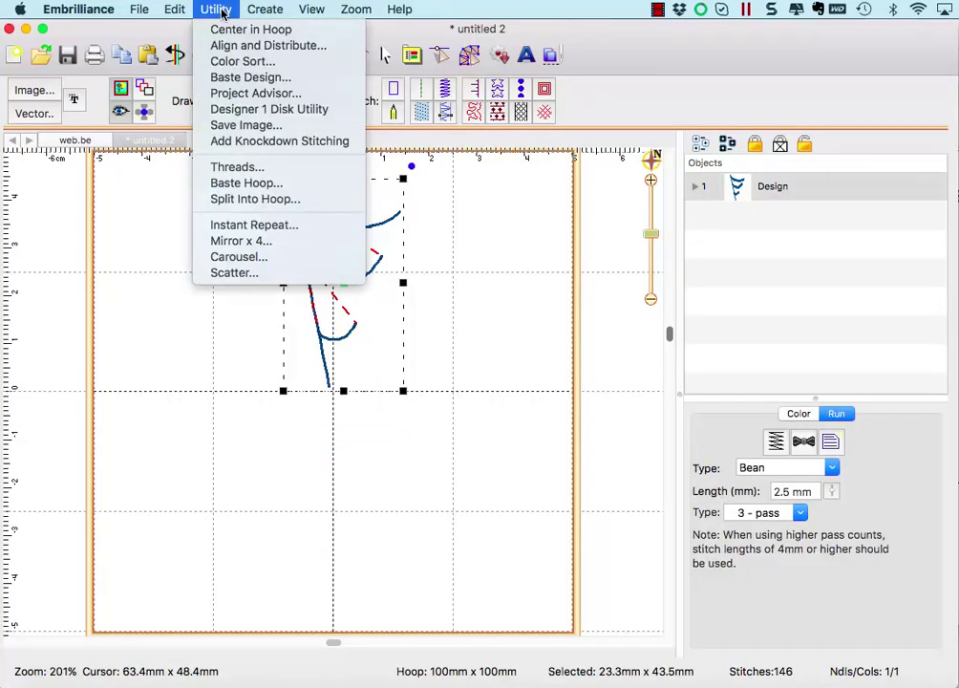
click(230, 258)
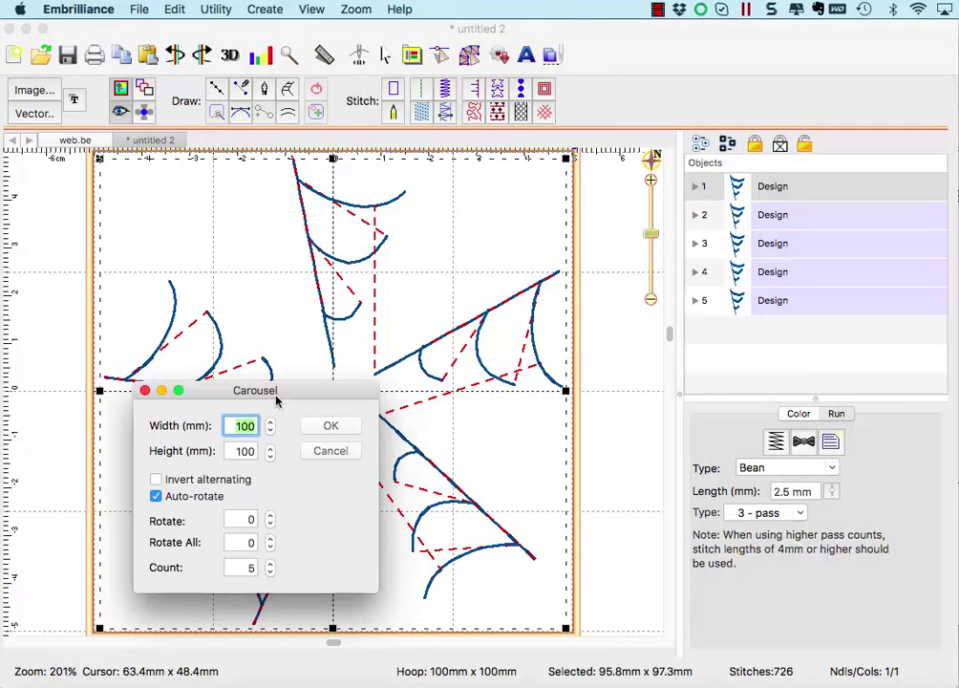
drag(278, 396, 750, 353)
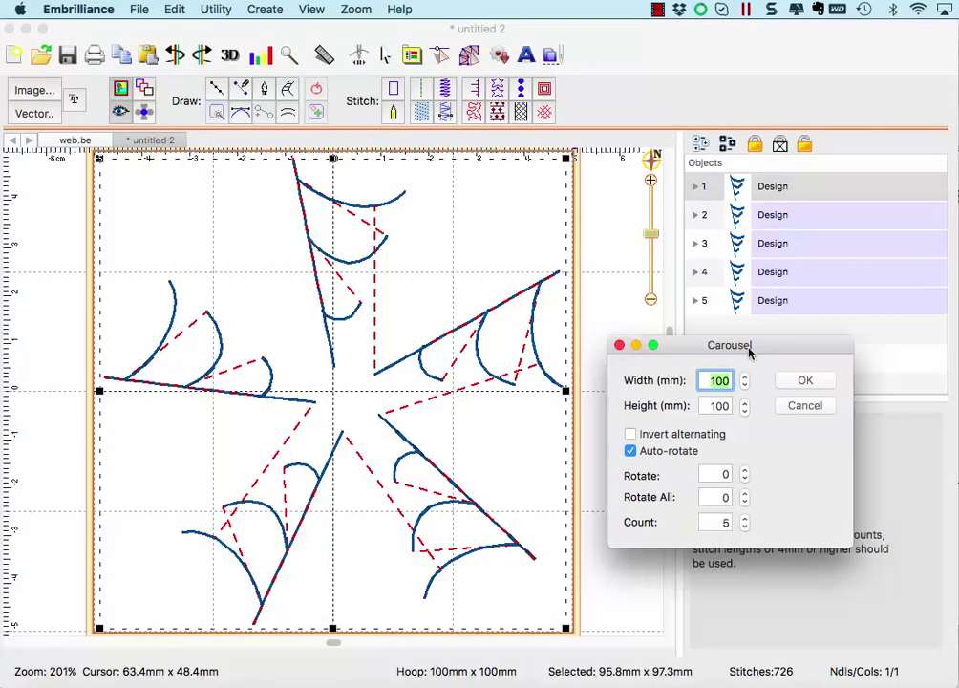
click(744, 519)
click(744, 519)
click(744, 519)
click(744, 518)
click(744, 519)
click(745, 519)
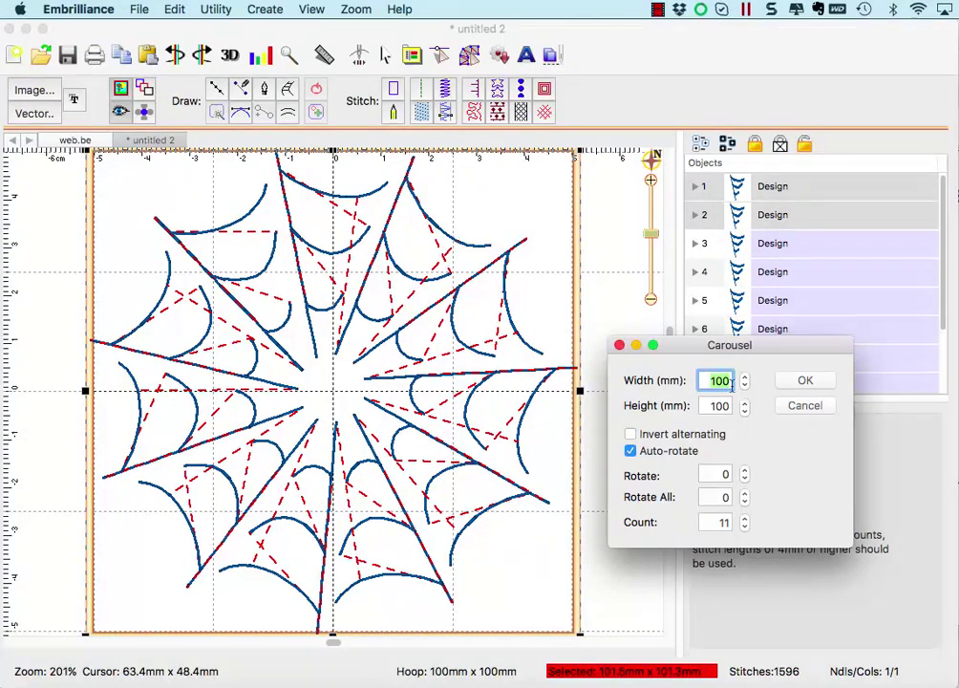
text(90)
click(717, 406)
text(9)
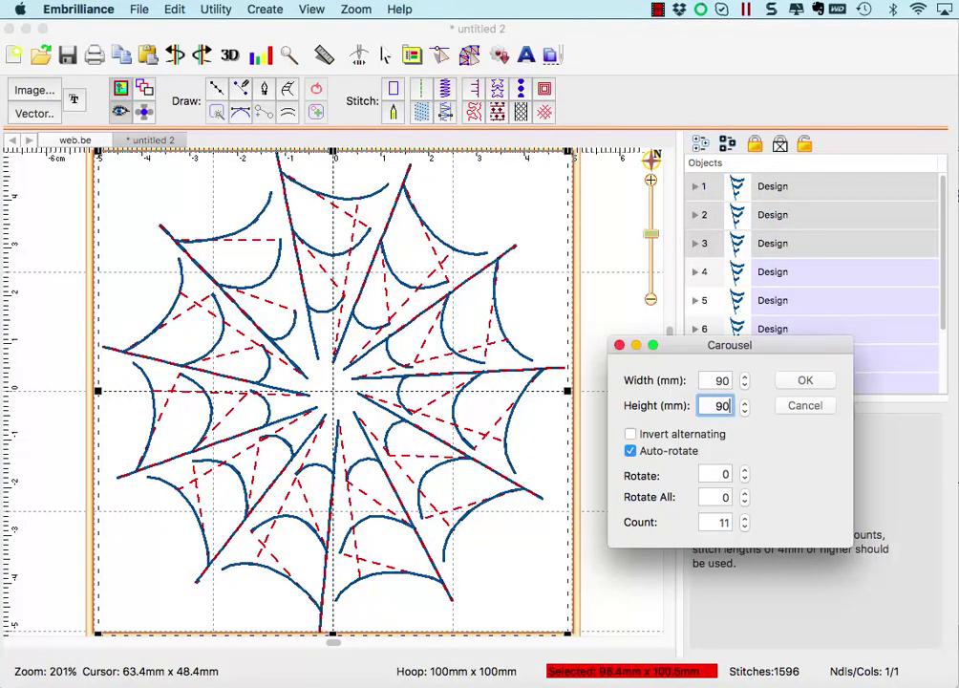
click(719, 405)
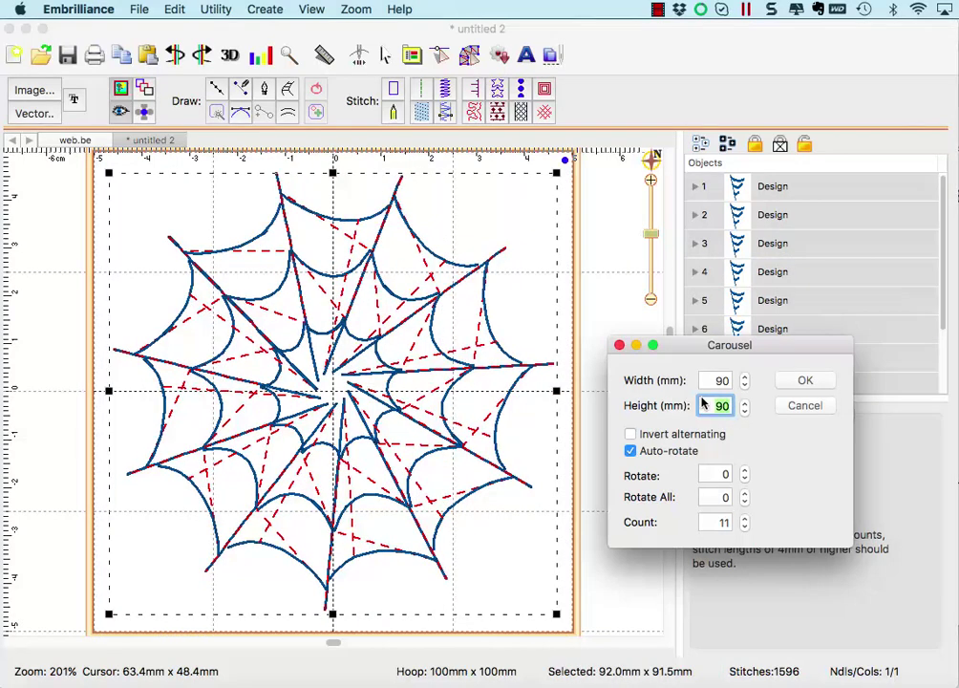
Set Carousel rotation to 4, fine-tune size to about 88 mm, and accept
click(746, 471)
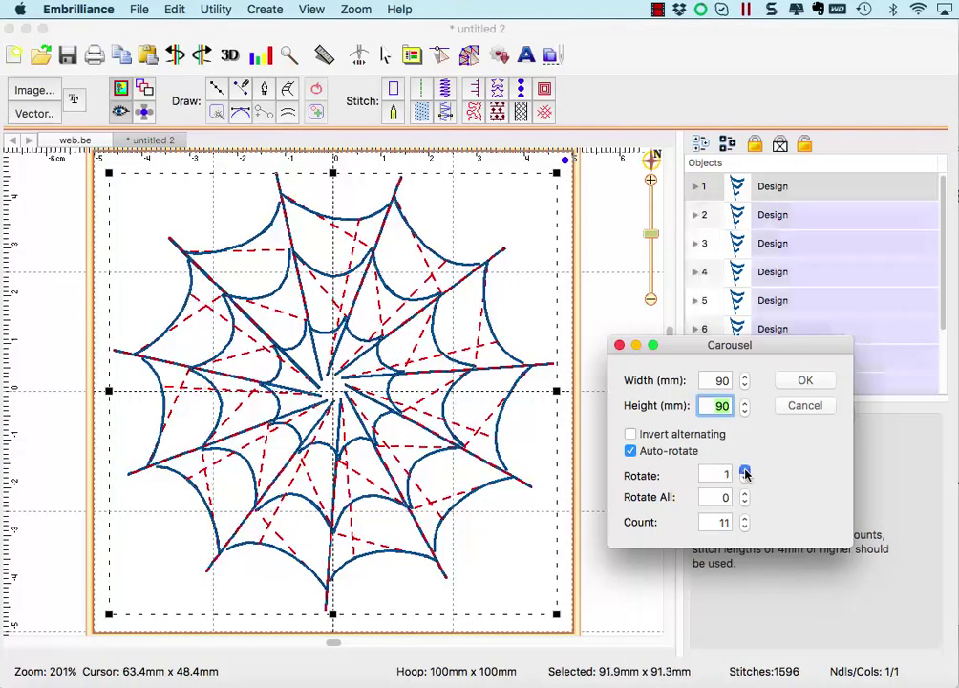
click(746, 471)
click(746, 471)
click(746, 471)
click(745, 479)
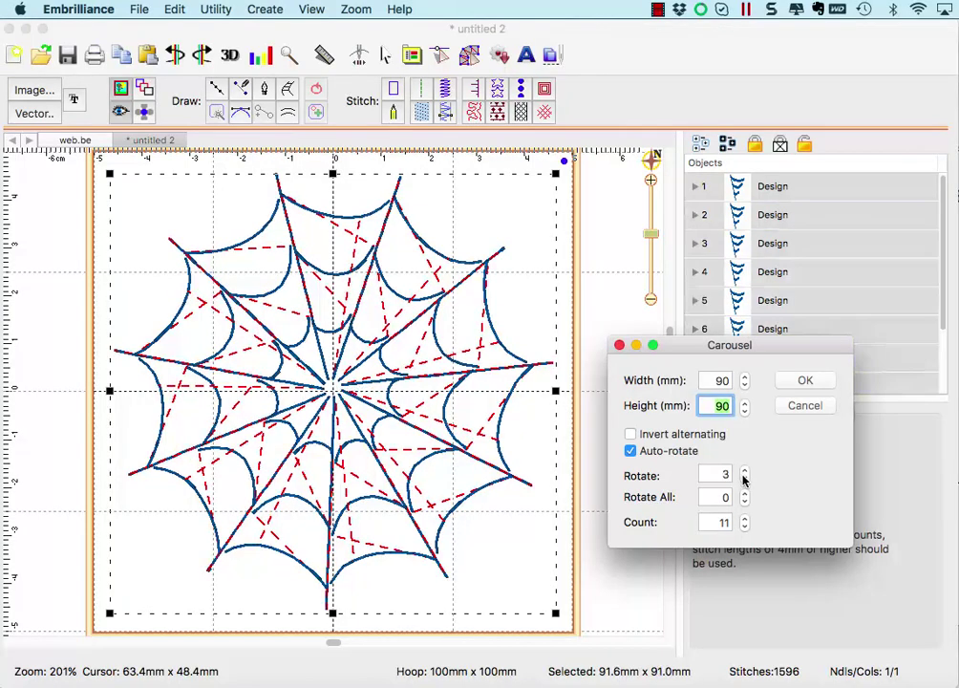
click(745, 411)
click(745, 411)
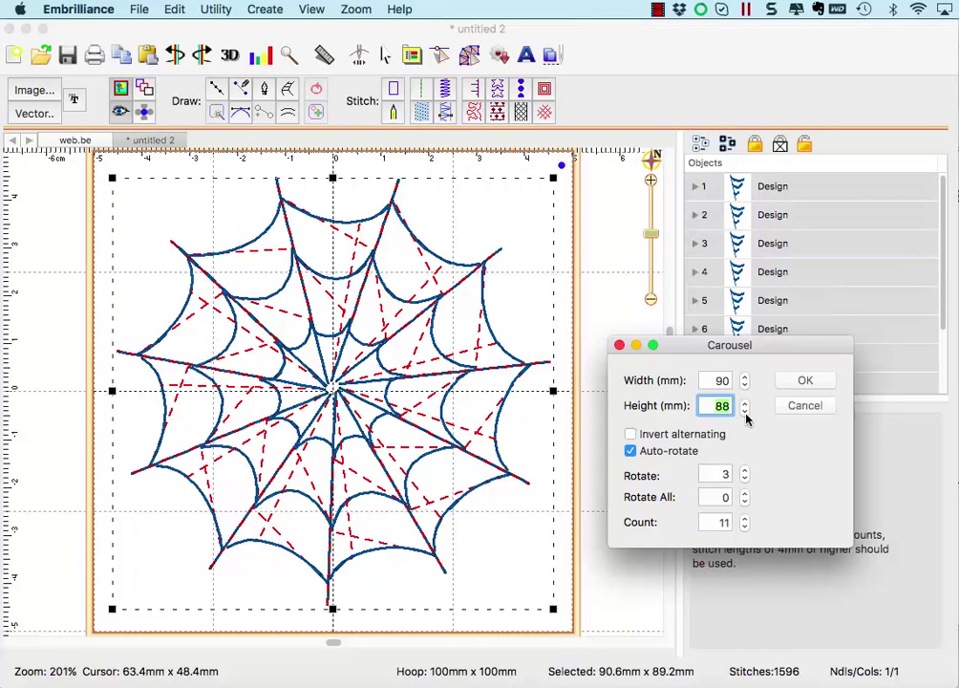
click(745, 411)
click(746, 406)
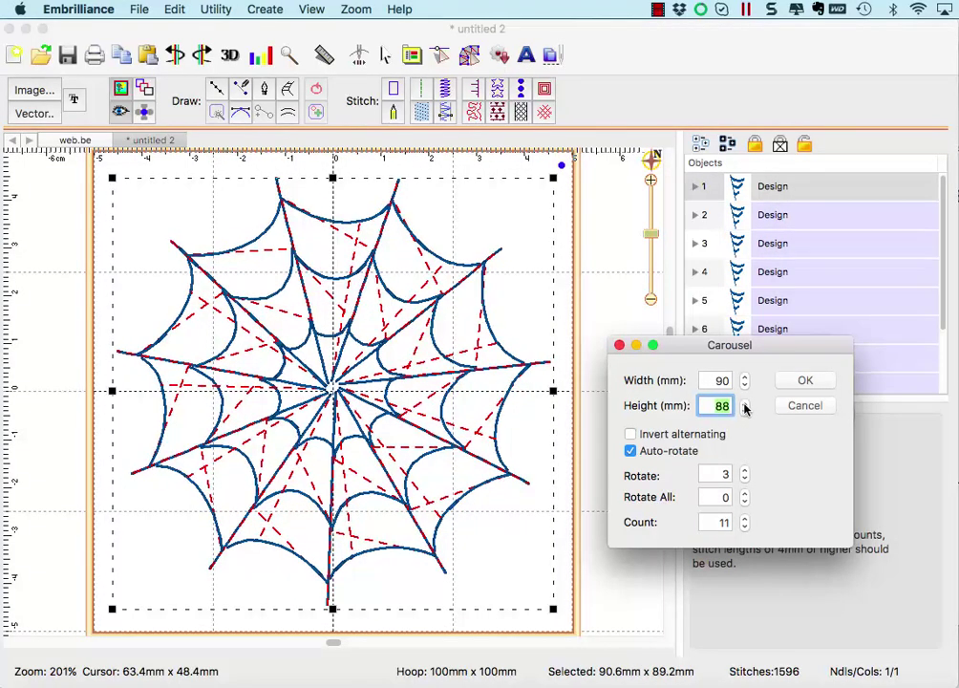
click(745, 402)
click(745, 385)
click(745, 385)
click(745, 411)
click(745, 411)
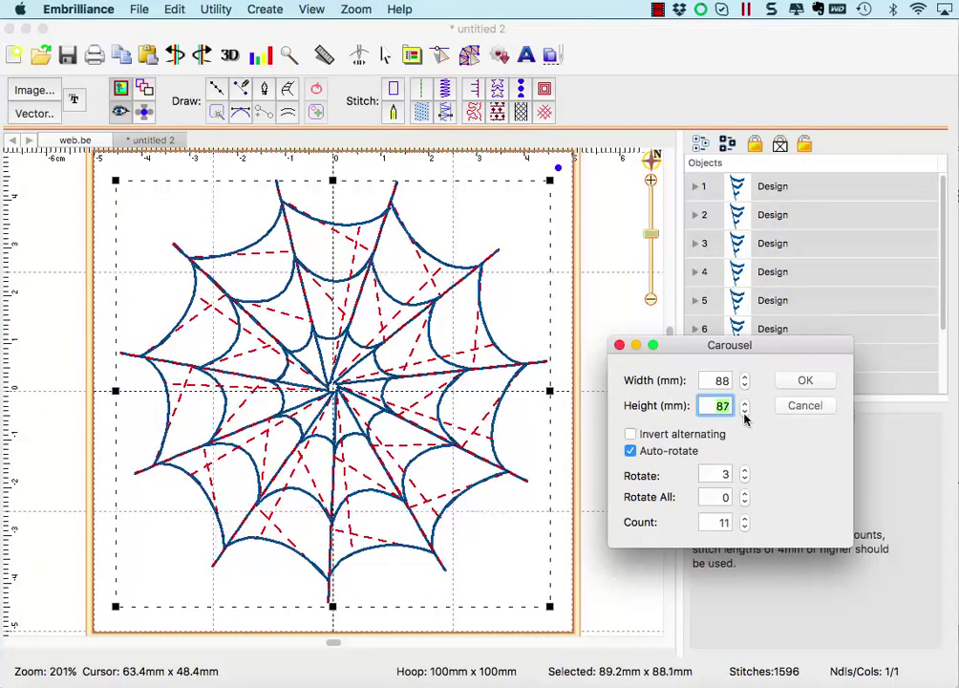
click(745, 405)
click(744, 470)
key(Return)
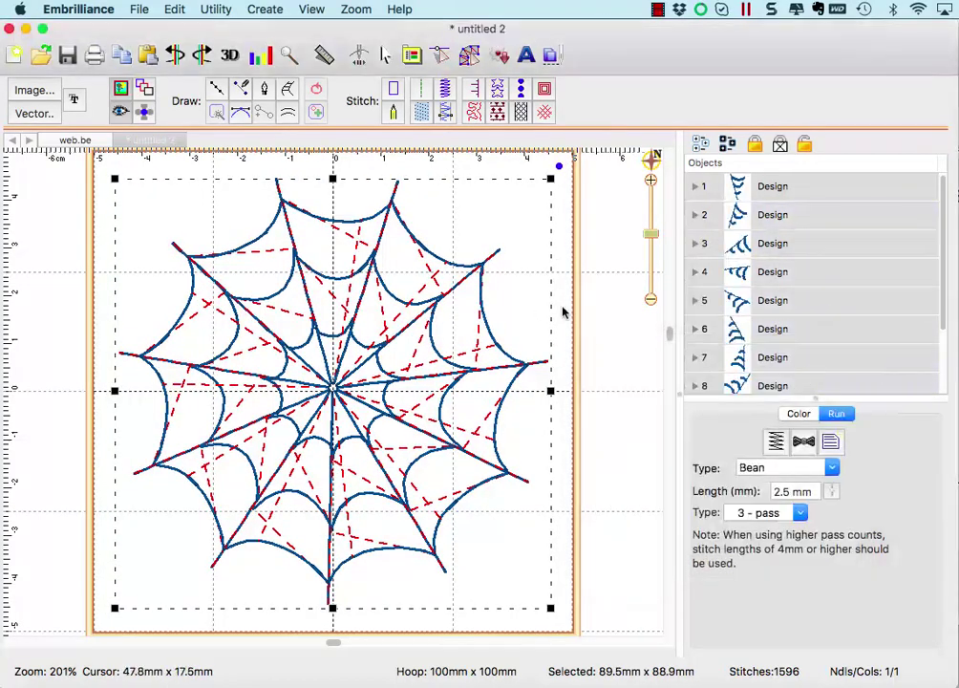
Select all eleven wedge designs with Cmd+A and bring up the Create menu
click(549, 309)
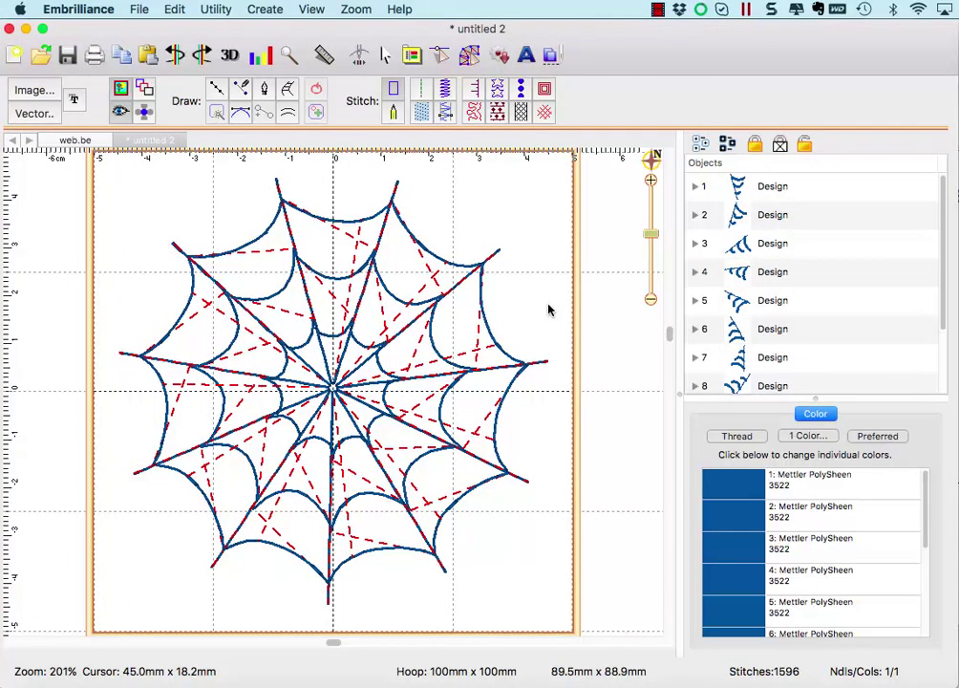
double_click(783, 194)
click(876, 212)
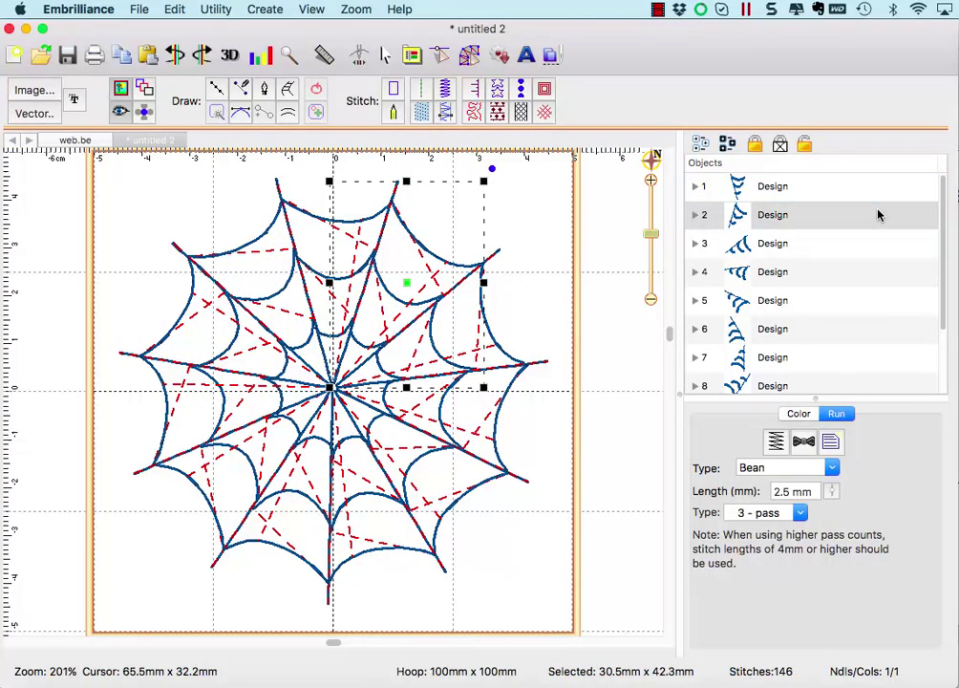
click(815, 194)
scroll(945, 278, down, 3)
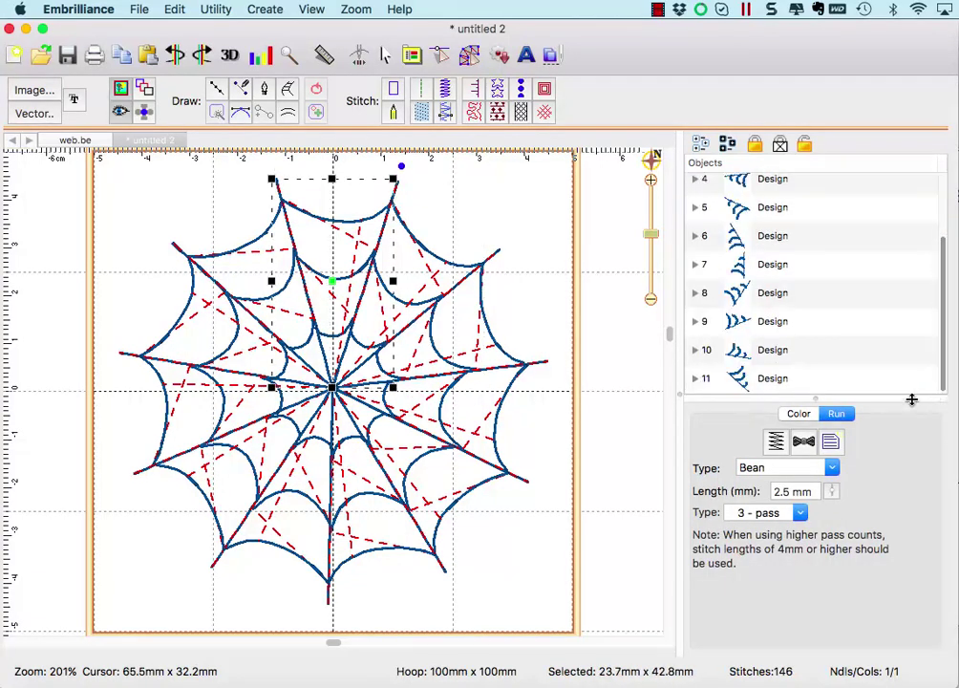
key(super+a)
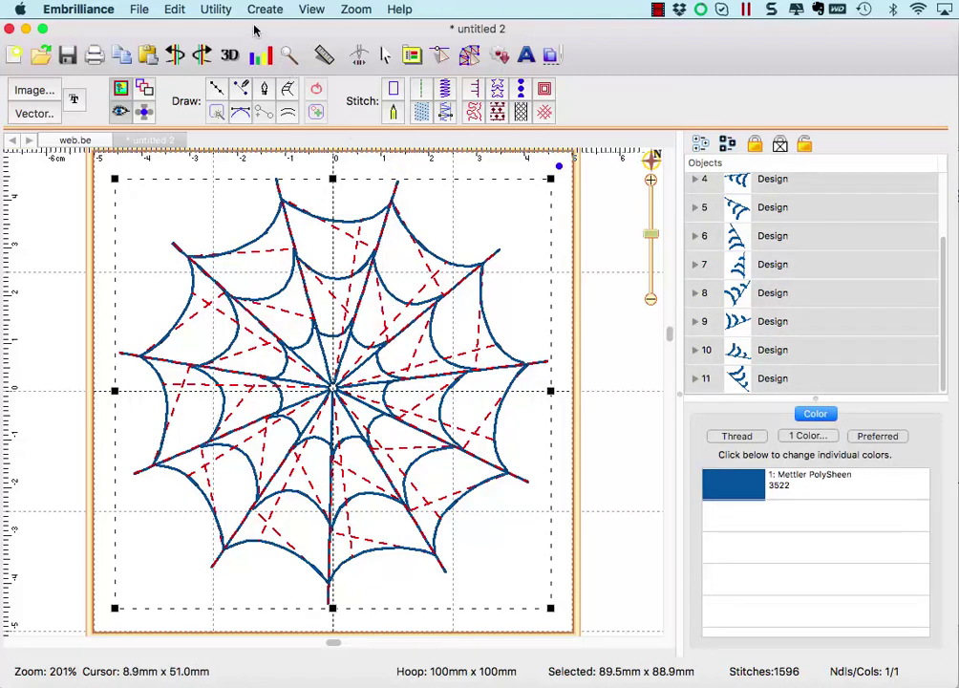
click(264, 10)
Combine the eleven wedges into one design and expand it in Objects
mouse_move(270, 48)
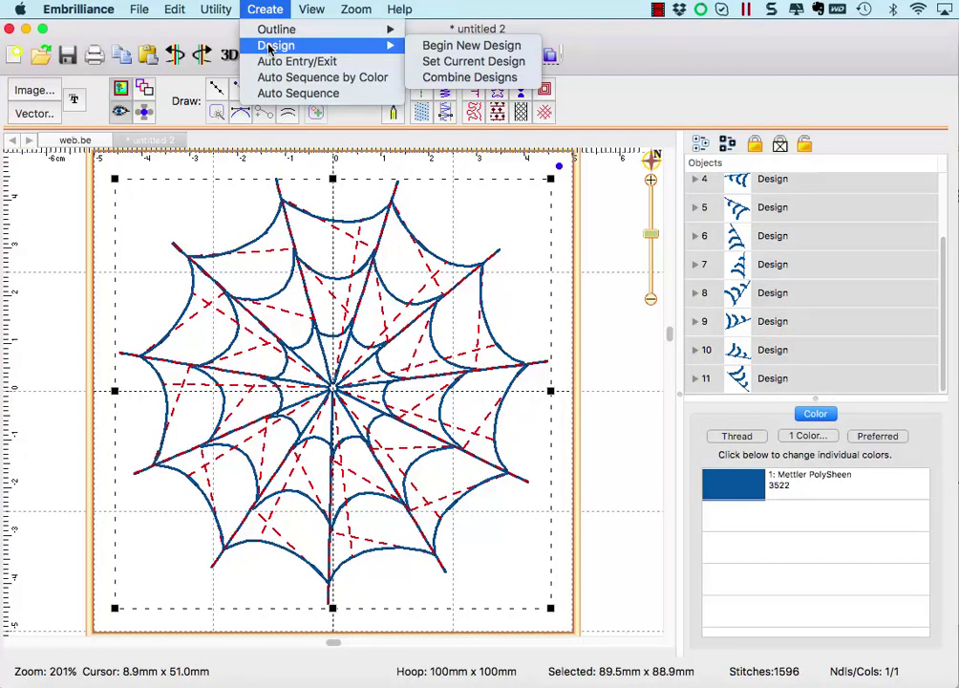
click(501, 79)
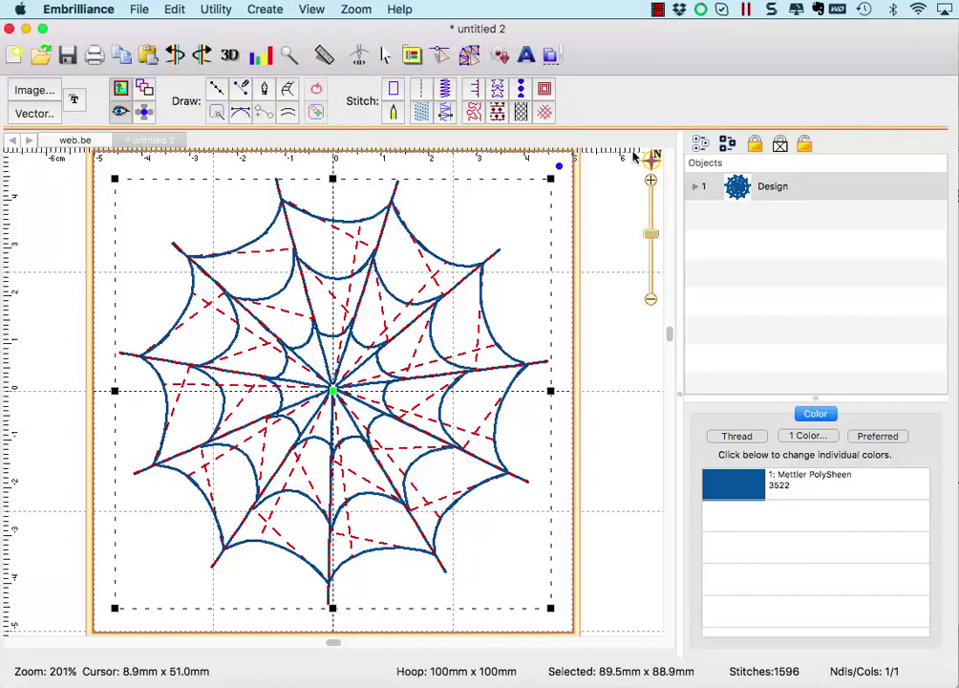
click(695, 186)
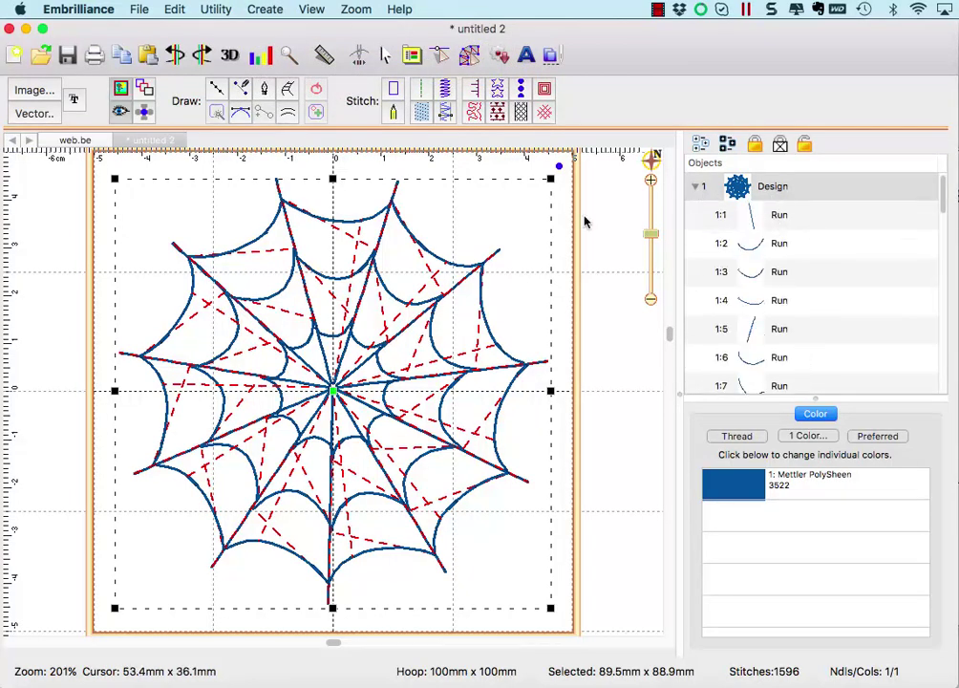
Apply Auto Sequence and Auto Entry/Exit to the combined design to remove jumps
click(261, 11)
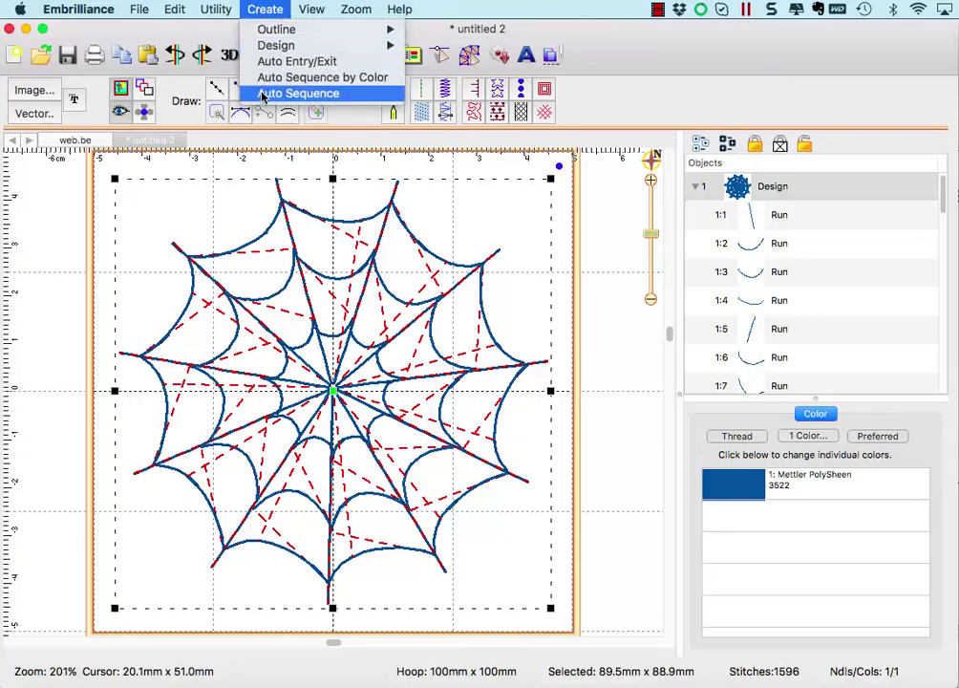
click(298, 93)
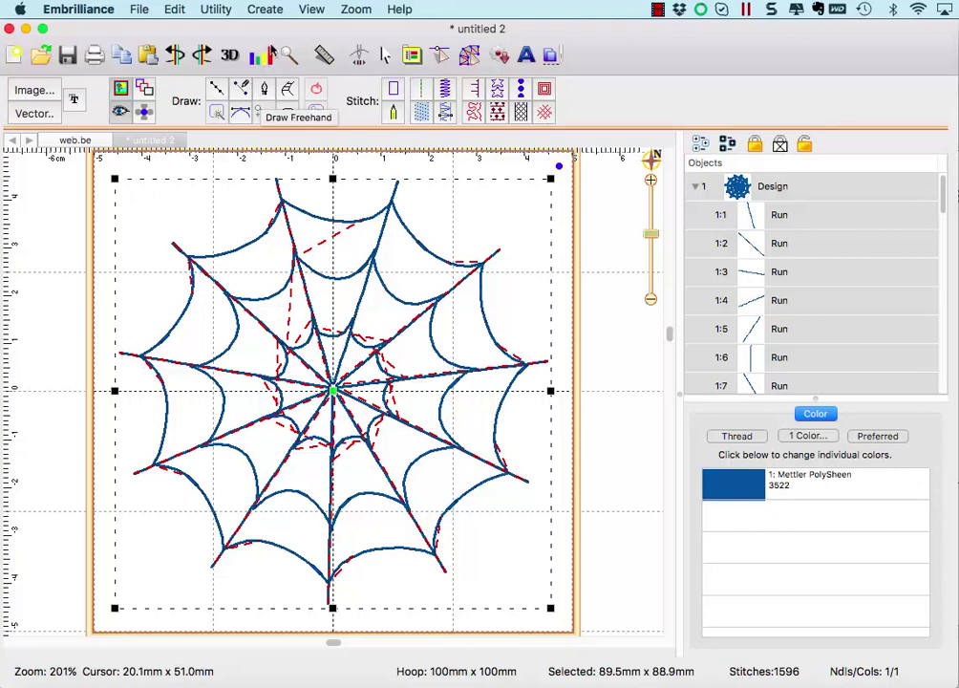
click(256, 12)
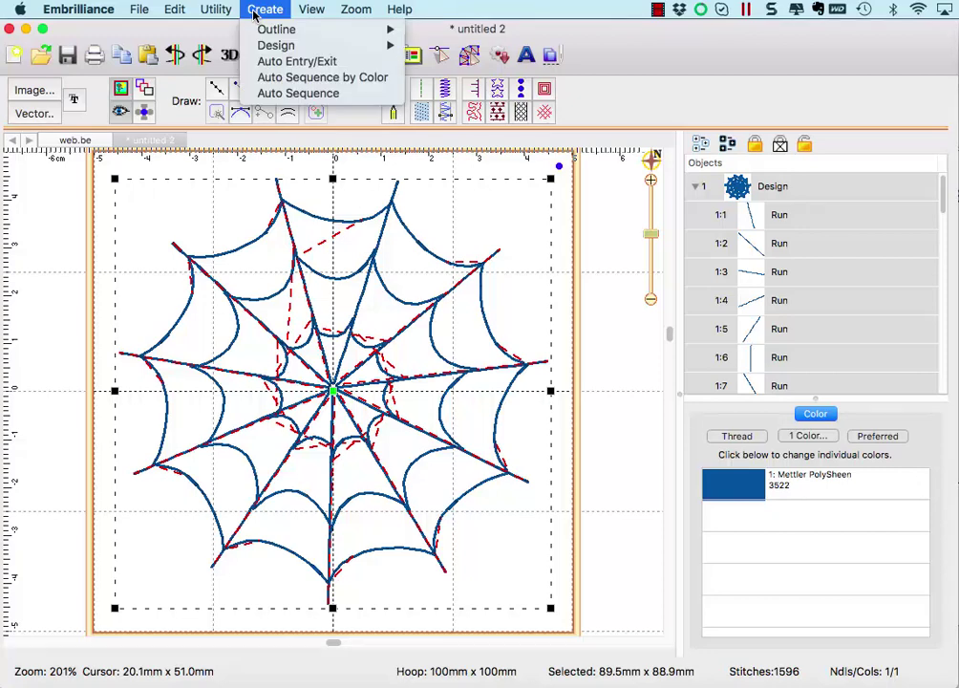
click(271, 67)
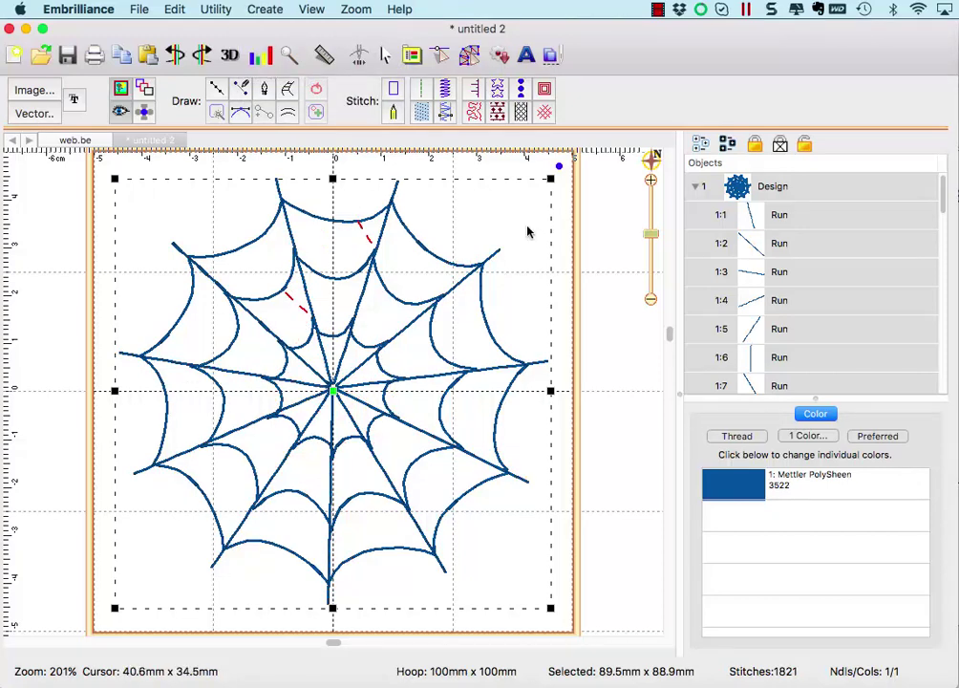
Deselect the merged web and run the stitch simulator through its 1821 stitches
click(611, 233)
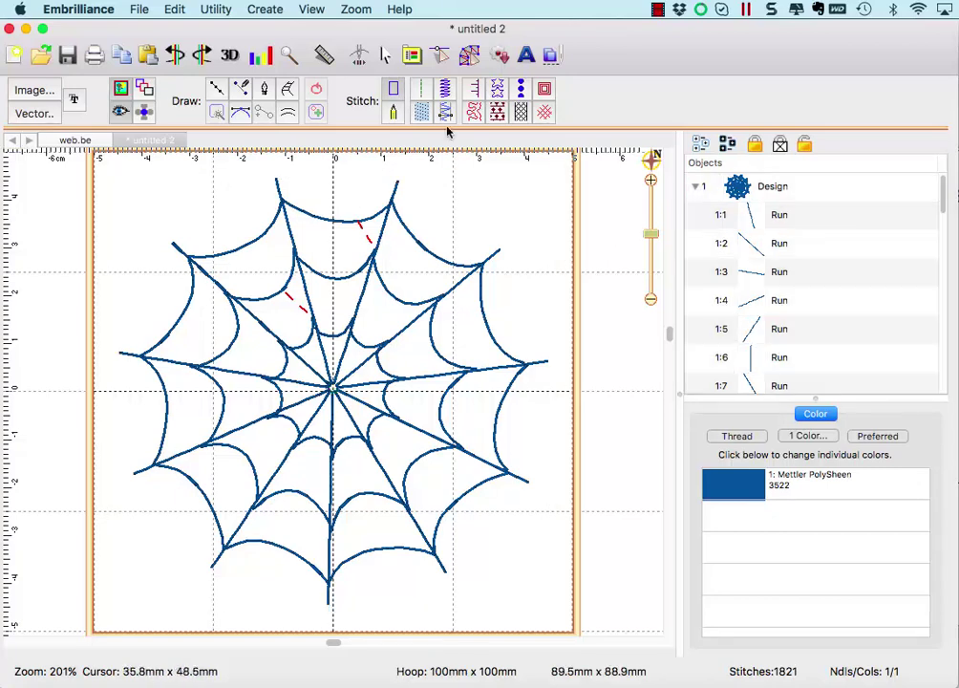
click(360, 58)
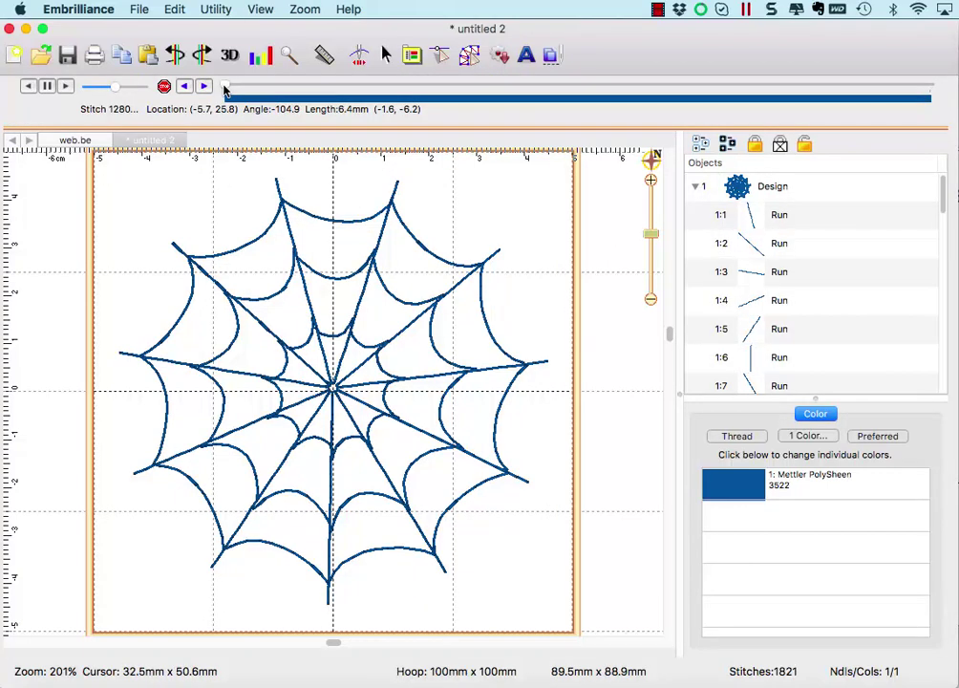